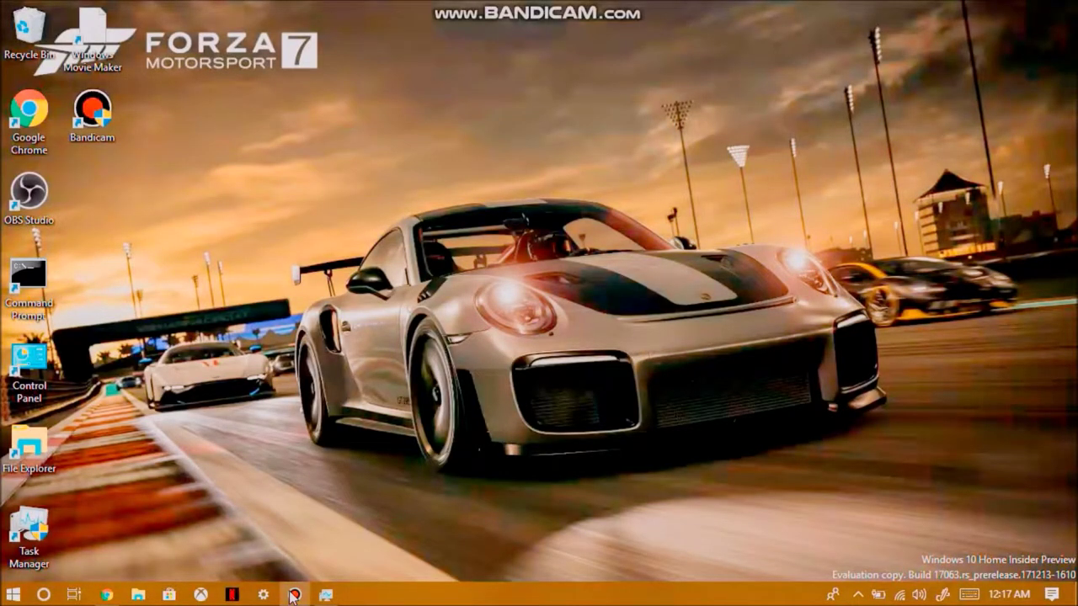
# - Run OBS-Studio-20.1.3-Full-Installer.exe from the Downloads folder in File Explorer
pyautogui.click(108, 595)
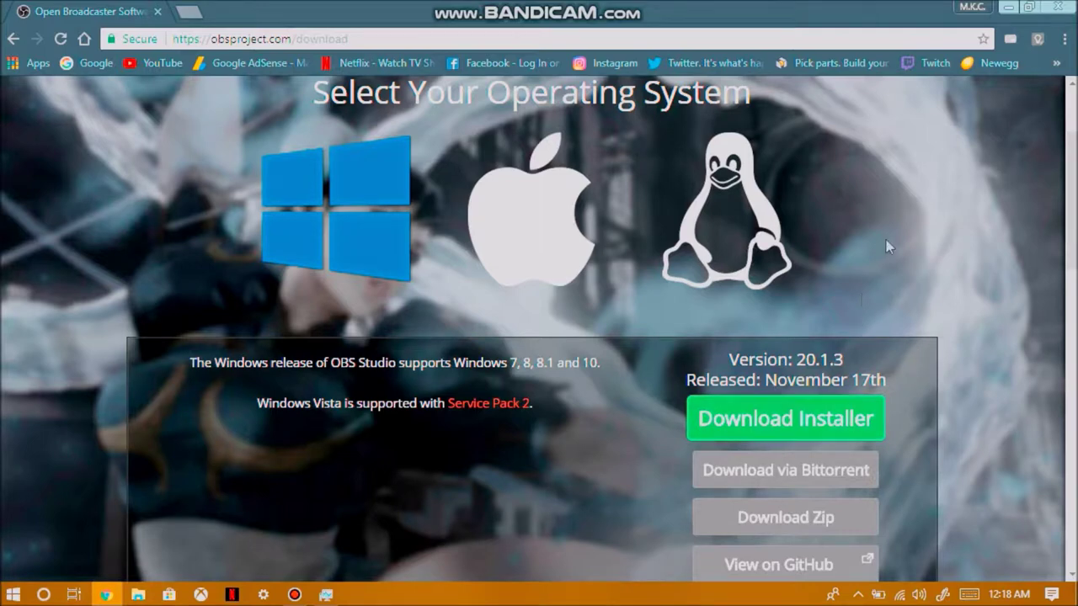
pyautogui.click(1009, 8)
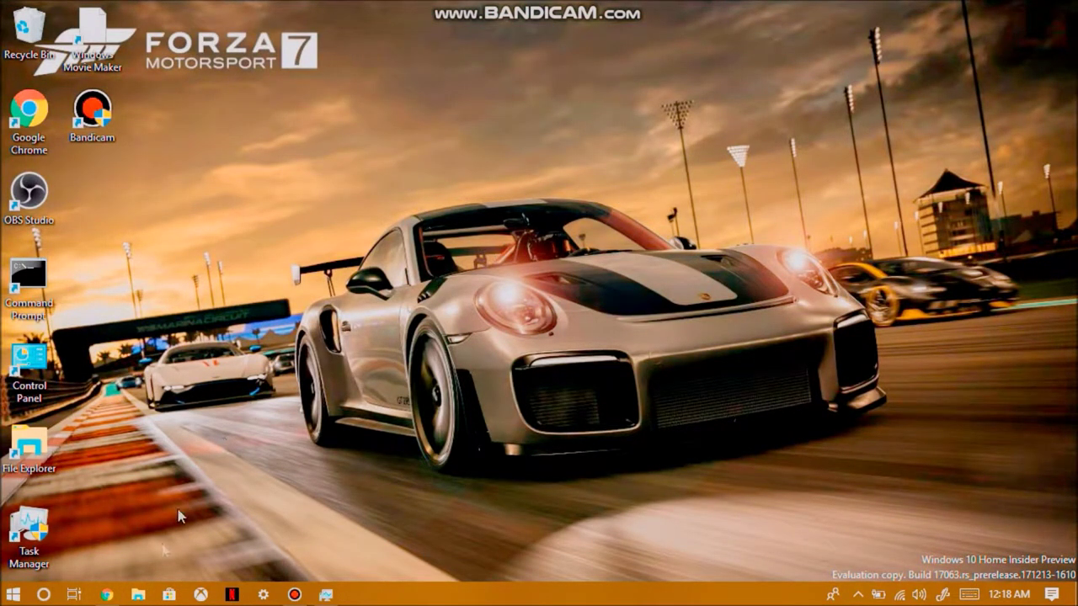
pyautogui.click(141, 594)
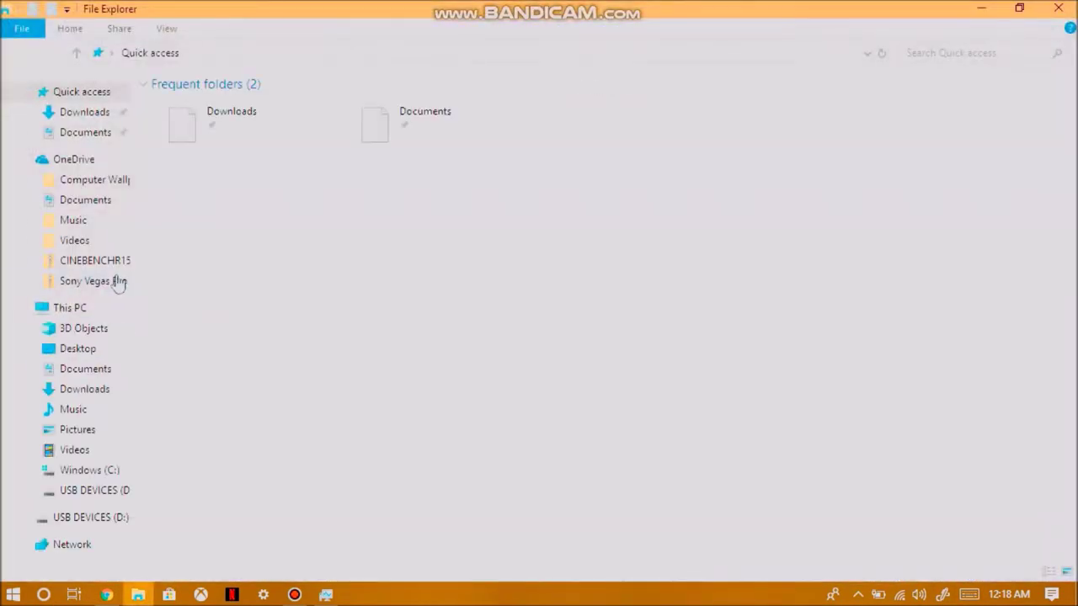
pyautogui.click(79, 388)
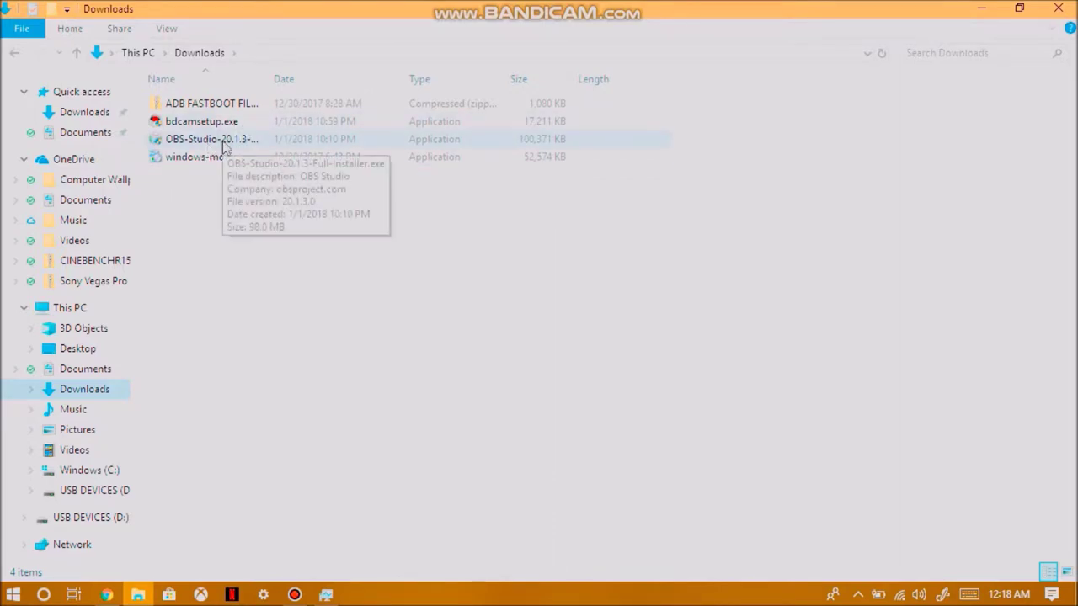
pyautogui.doubleClick(226, 143)
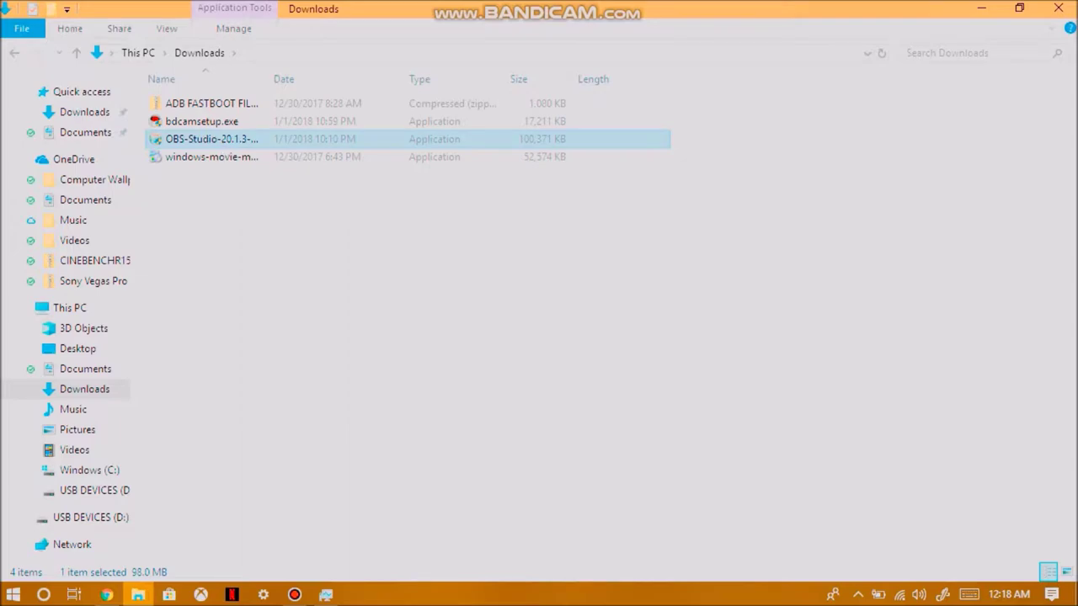
# - Close Explorer and install OBS Studio 20.1.3 with the default folder, then launch it
pyautogui.click(1063, 10)
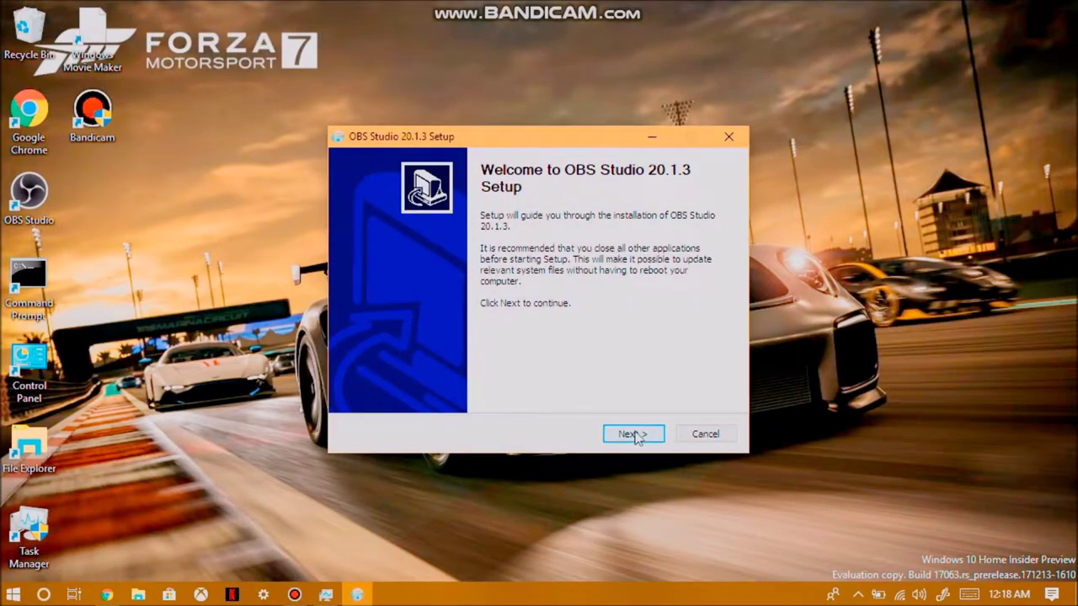
pyautogui.click(636, 435)
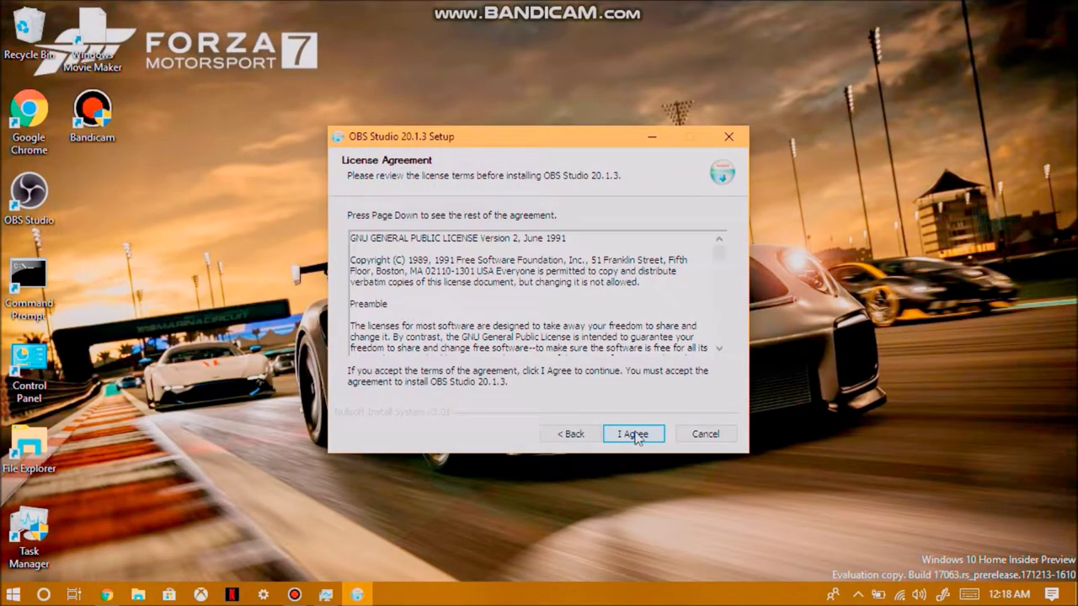
pyautogui.click(633, 434)
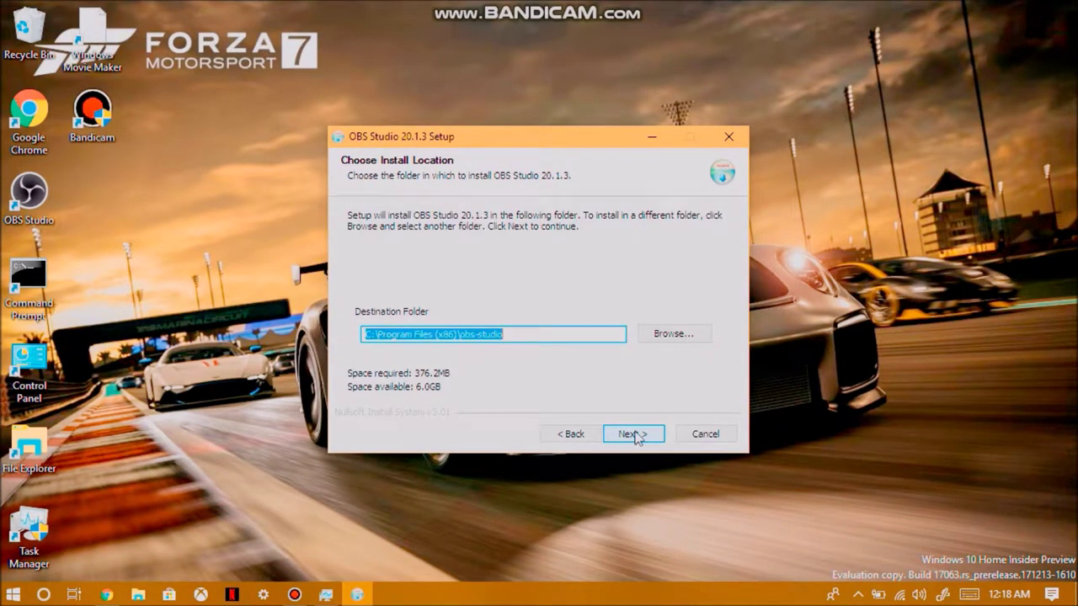
pyautogui.click(634, 434)
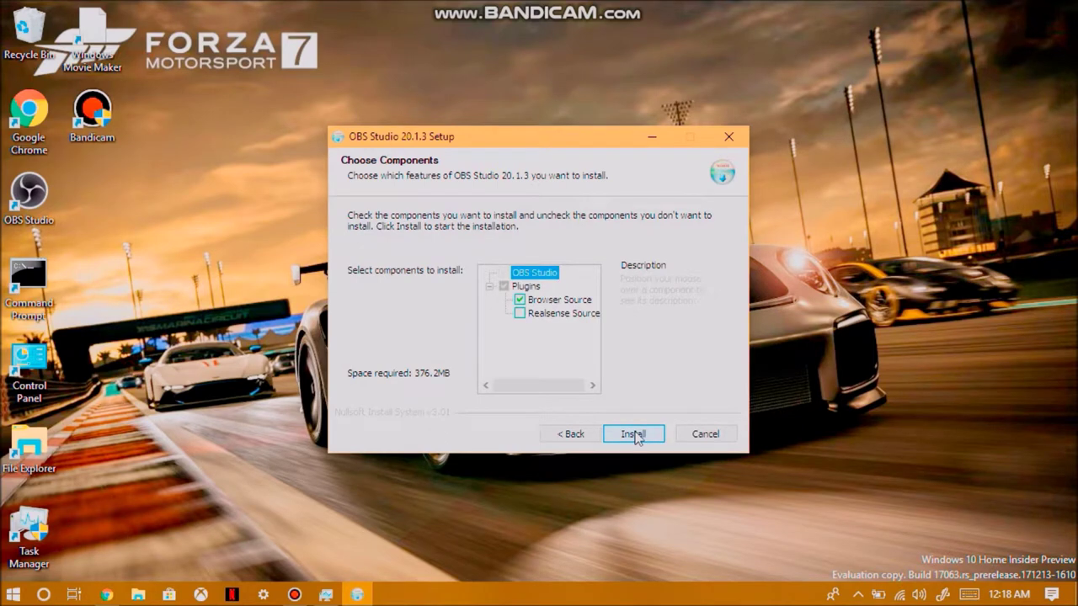
pyautogui.click(634, 435)
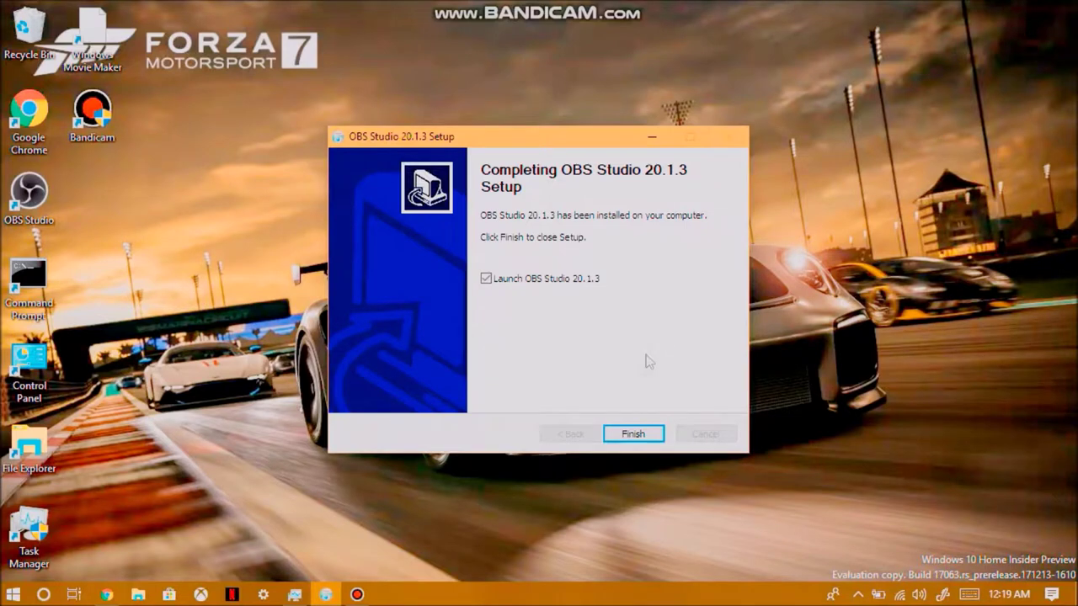
pyautogui.click(635, 434)
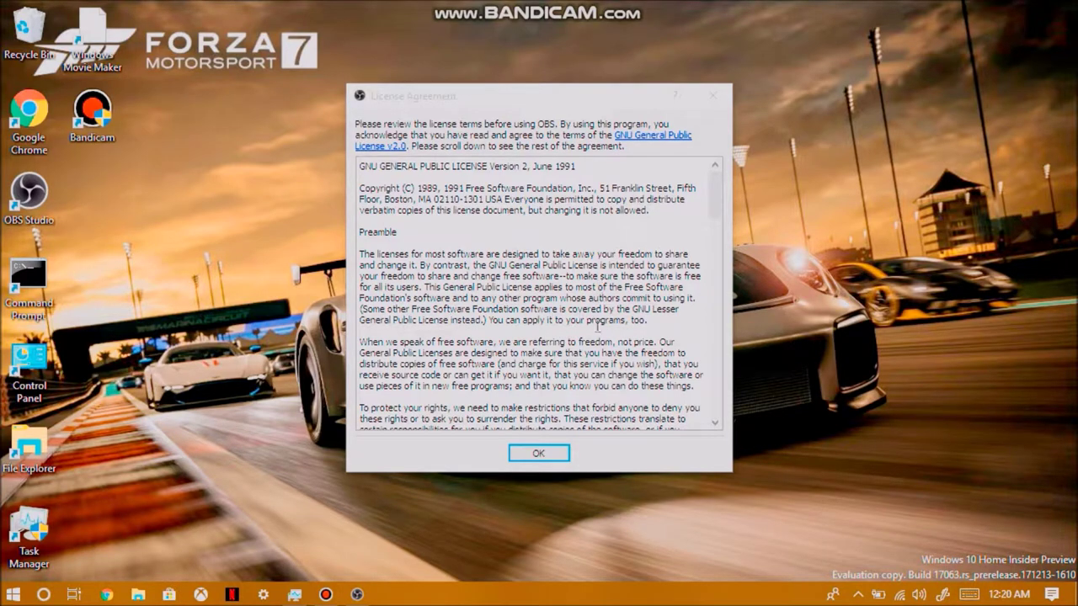
# - Accept the OBS license agreement and agree to run the Auto-Configuration Wizard
pyautogui.click(530, 458)
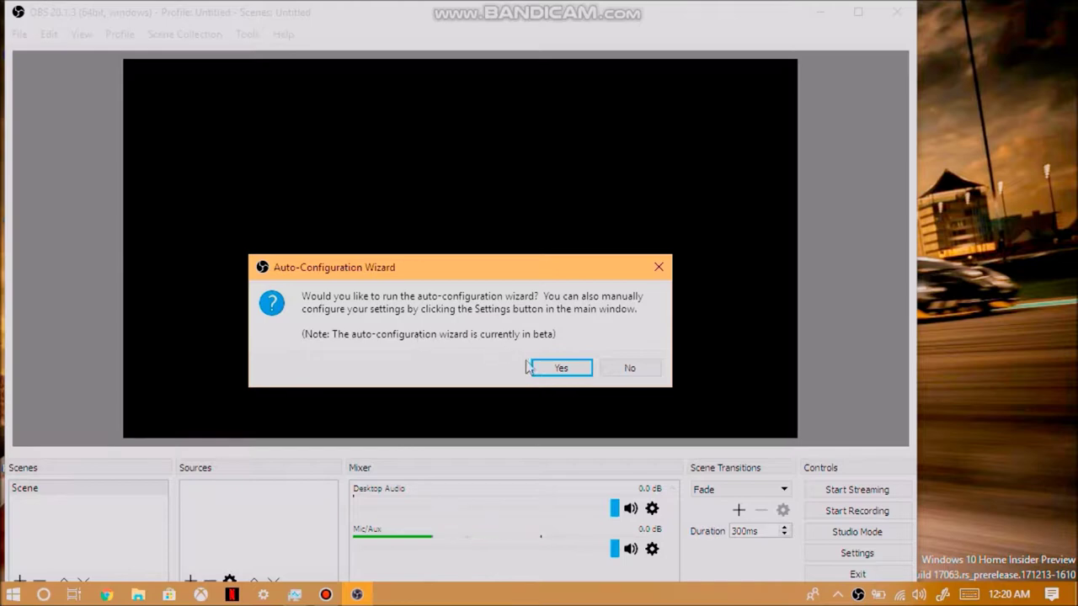
pyautogui.click(556, 368)
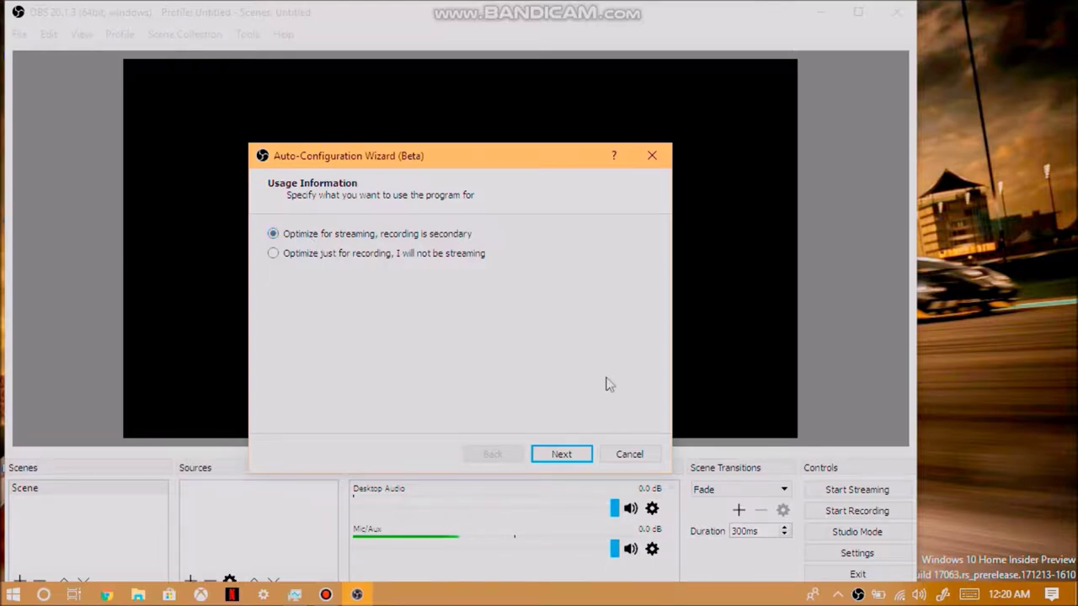
# - Keep streaming optimization and the 1280x720 canvas, and pick YouTube / YouTube Gaming as service
pyautogui.click(557, 455)
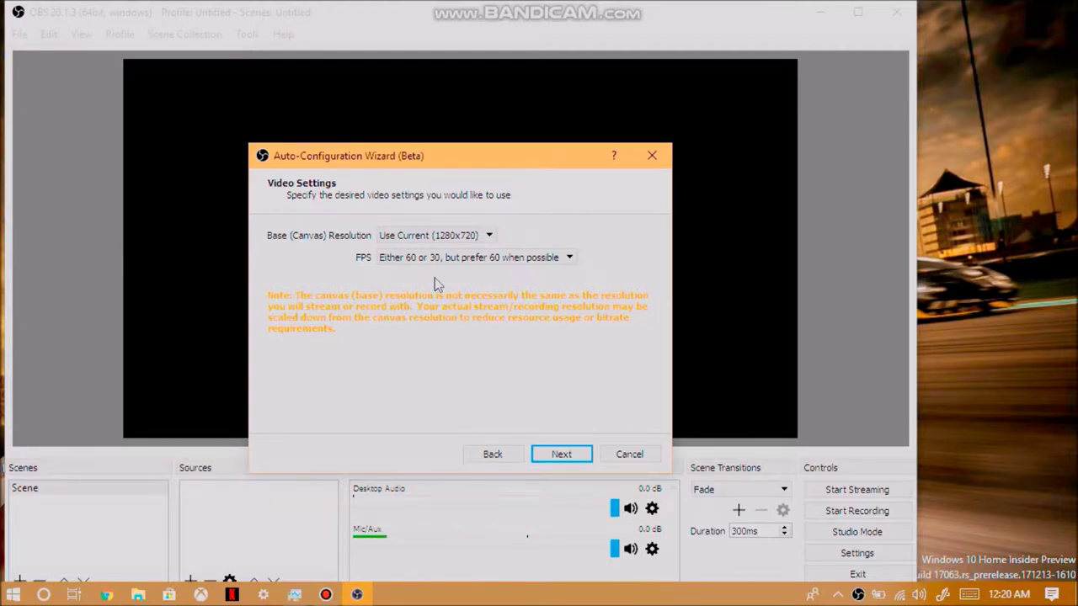
pyautogui.click(562, 456)
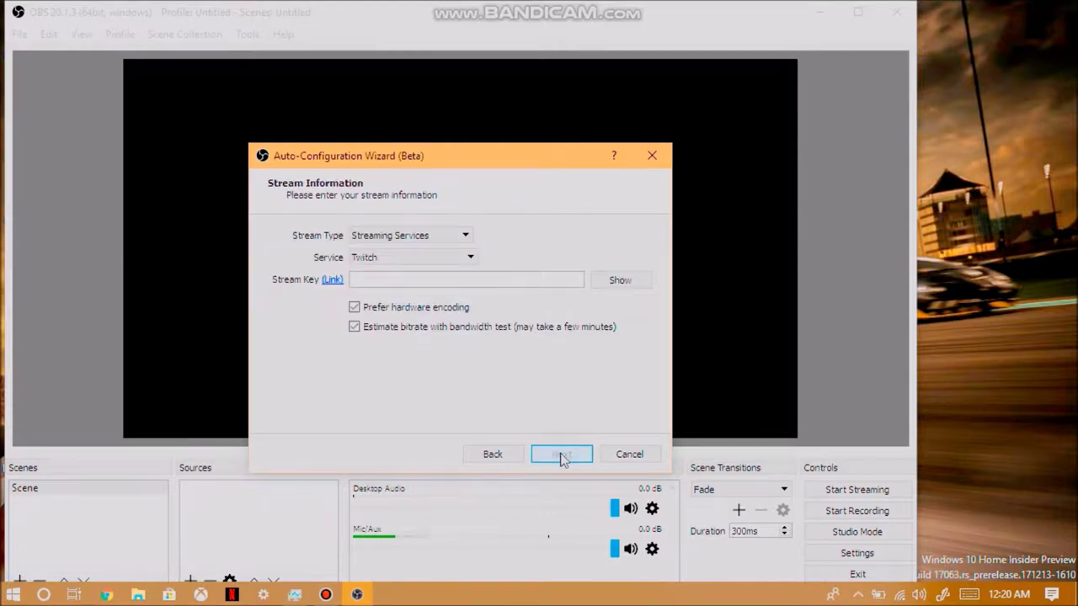
pyautogui.click(432, 262)
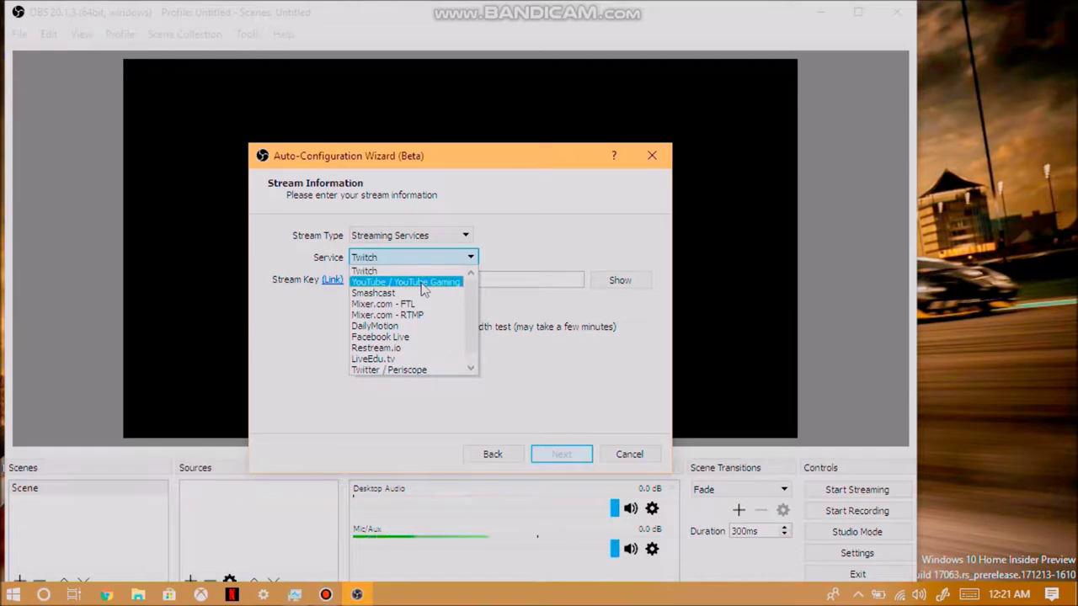
pyautogui.click(423, 289)
# - Paste the YouTube stream key and start the bandwidth test
pyautogui.click(423, 281)
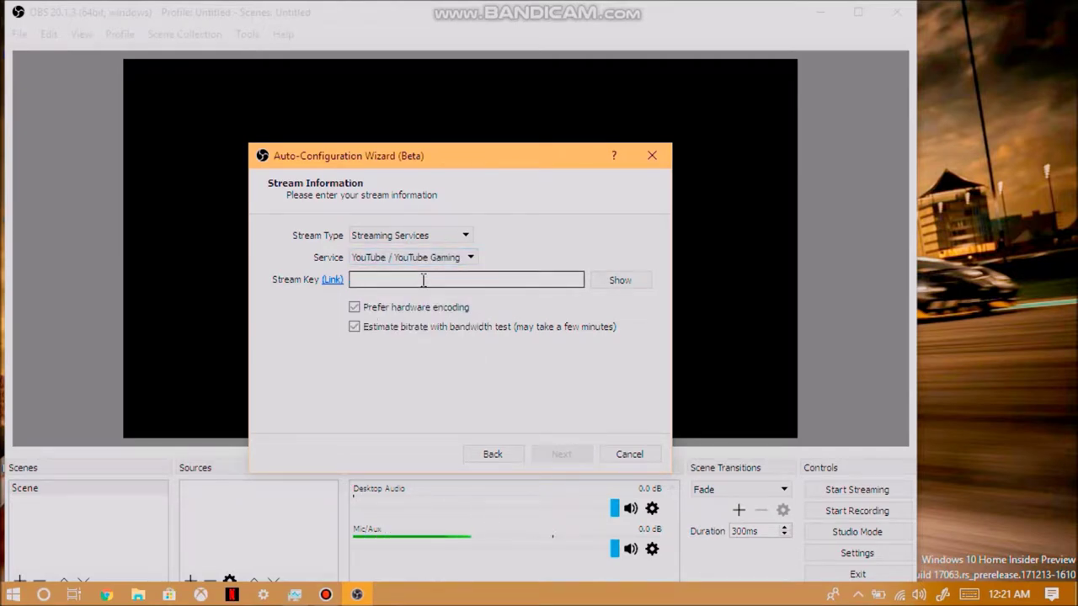
pyautogui.hotkey('ctrl', 'v')
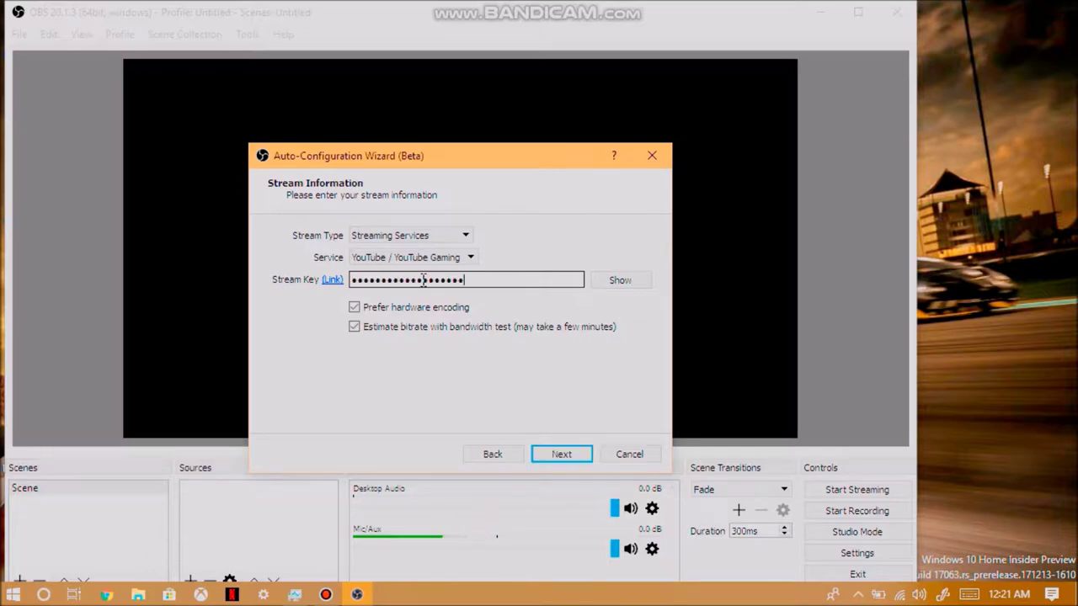
pyautogui.click(561, 459)
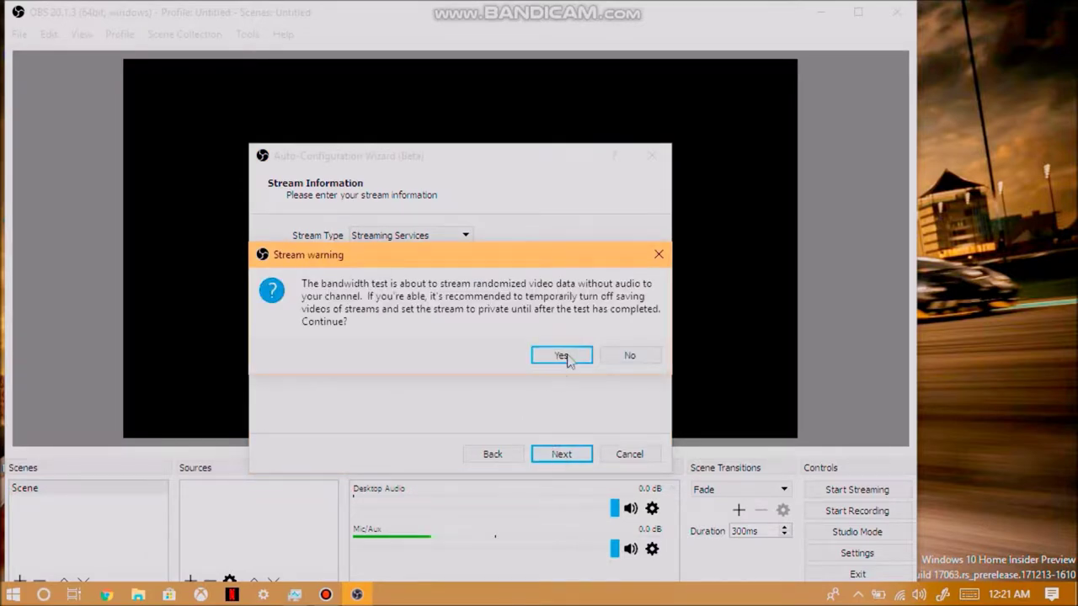
pyautogui.click(564, 357)
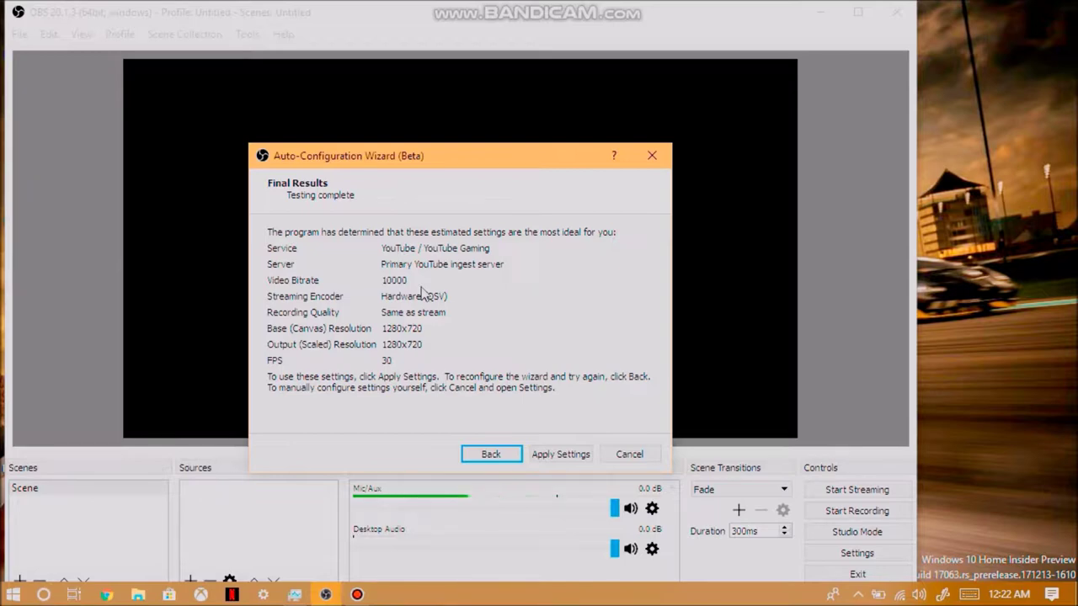
# - Apply the recommended settings: 10000 bitrate, Hardware (QSV) encoder, 1280x720 at 30 FPS
pyautogui.click(569, 459)
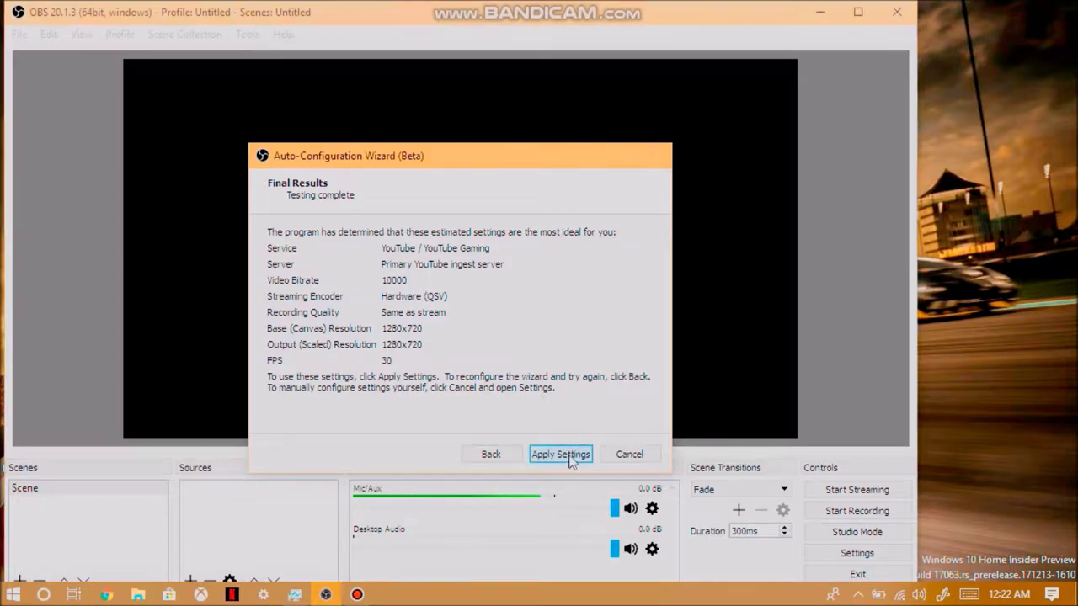
# - Maximize OBS, open Settings, and resize the dialog so the General page's buttons show
pyautogui.click(861, 11)
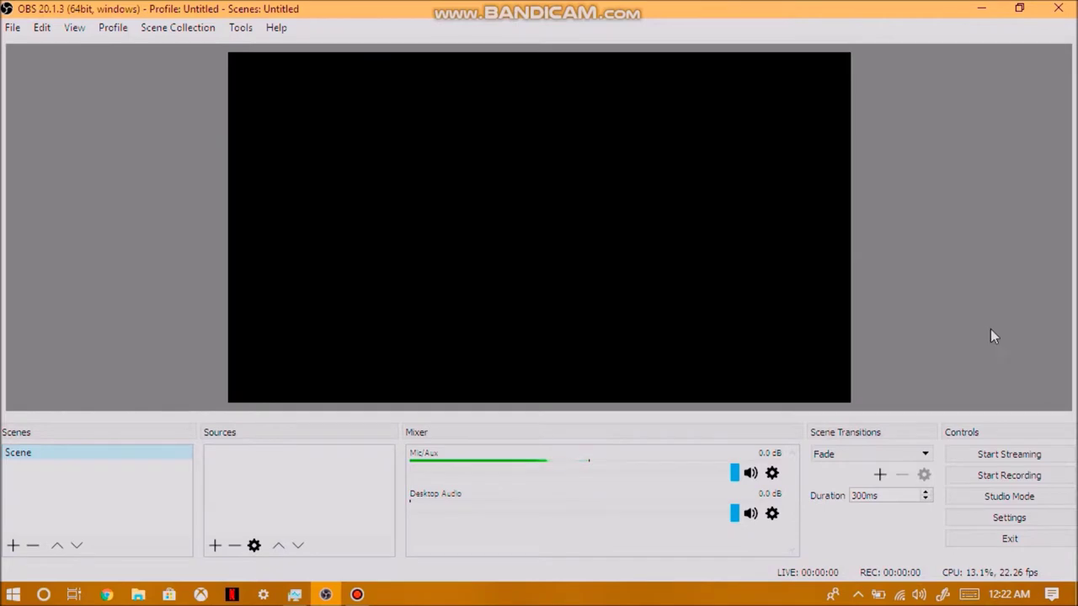
pyautogui.click(974, 520)
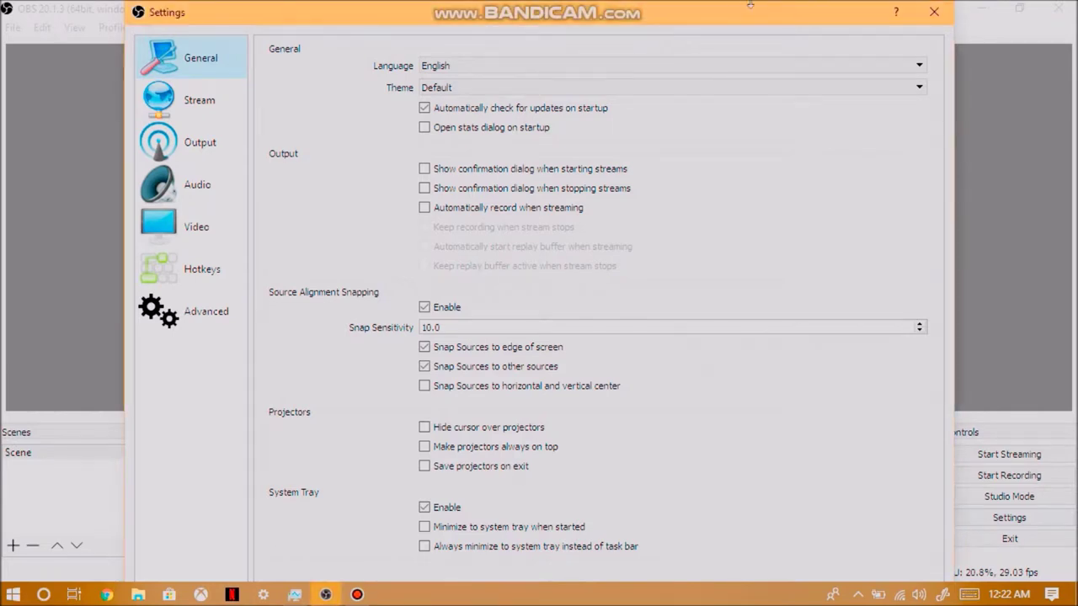
pyautogui.moveTo(798, 5); pyautogui.dragTo(769, 19)
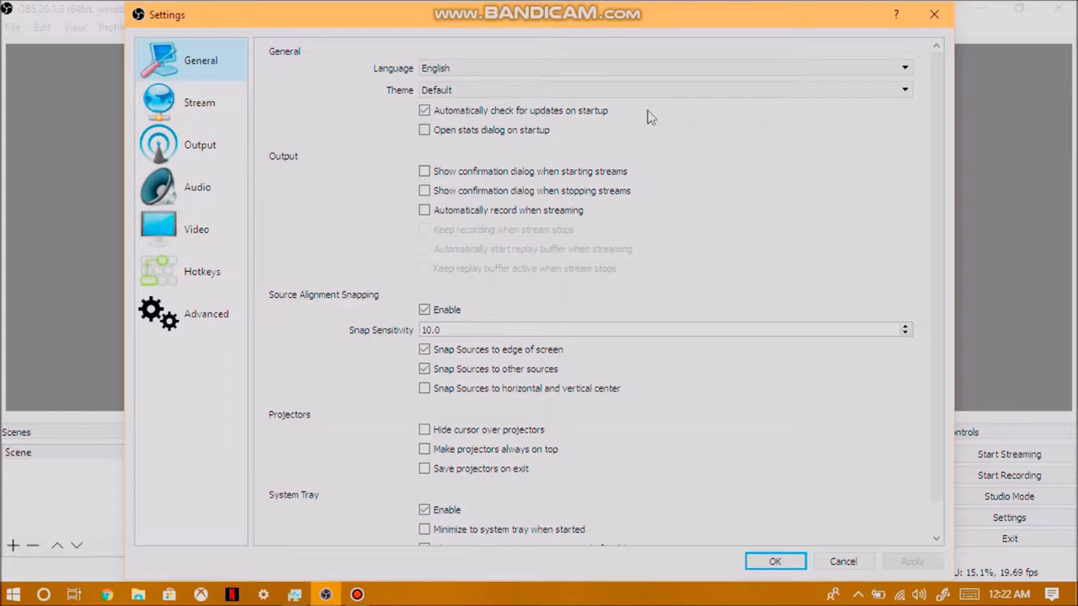
pyautogui.click(558, 95)
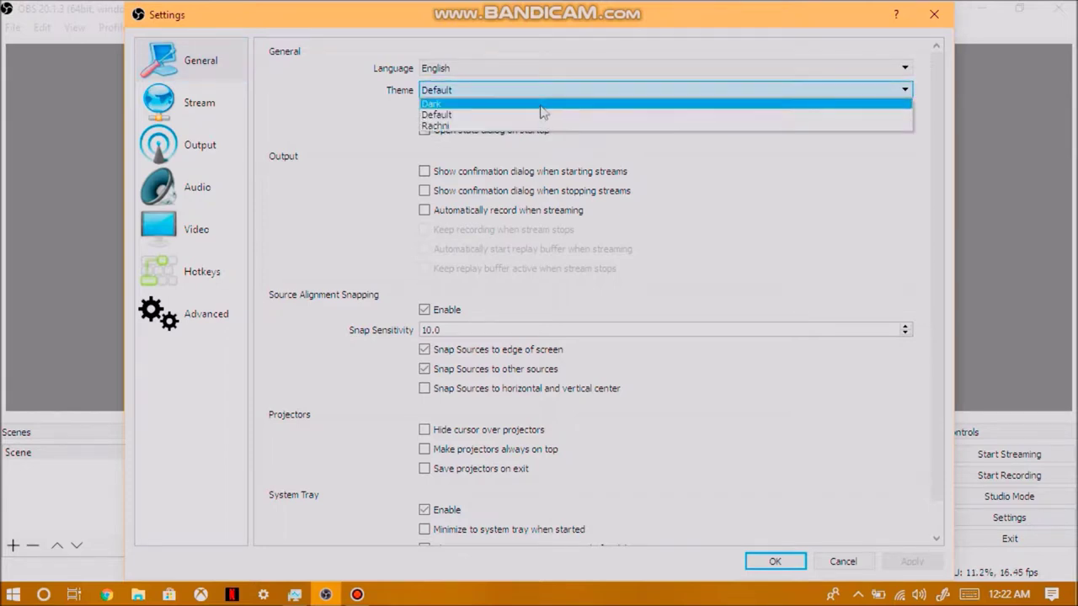
# - Set the Dark theme and enable stream-start confirmation and automatic recording when streaming
pyautogui.click(541, 105)
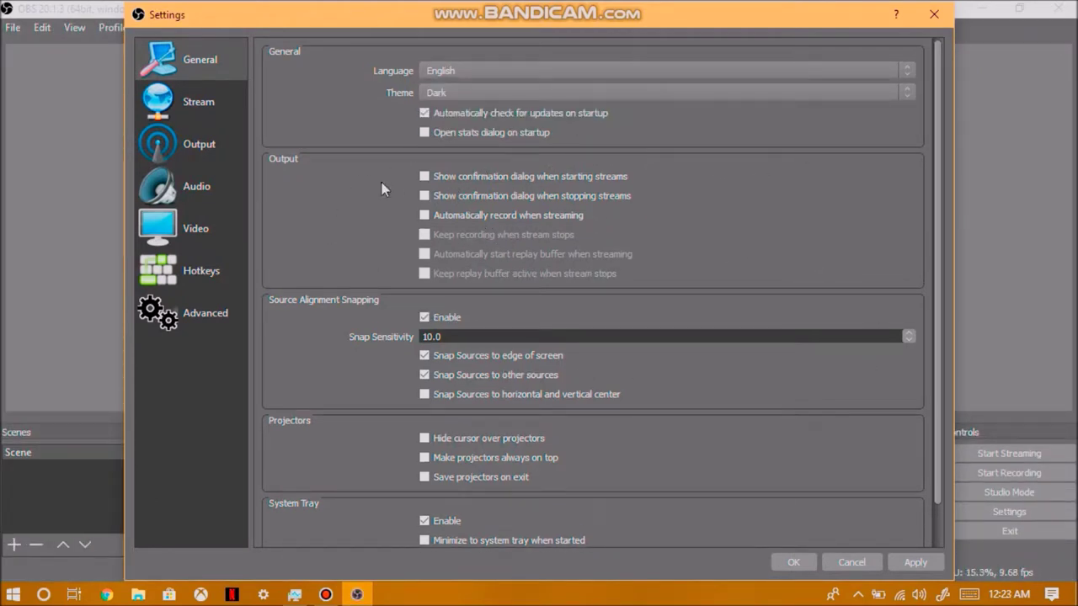
pyautogui.click(424, 177)
pyautogui.click(426, 215)
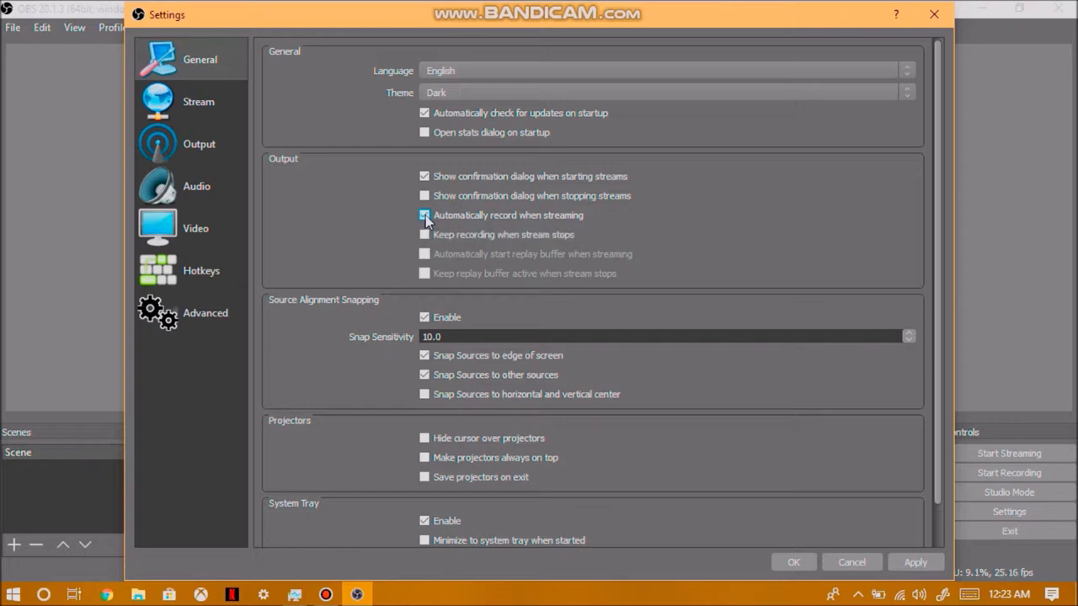
# - On the Stream page, keep YouTube / YouTube Gaming as the service with the primary ingest server
pyautogui.click(203, 120)
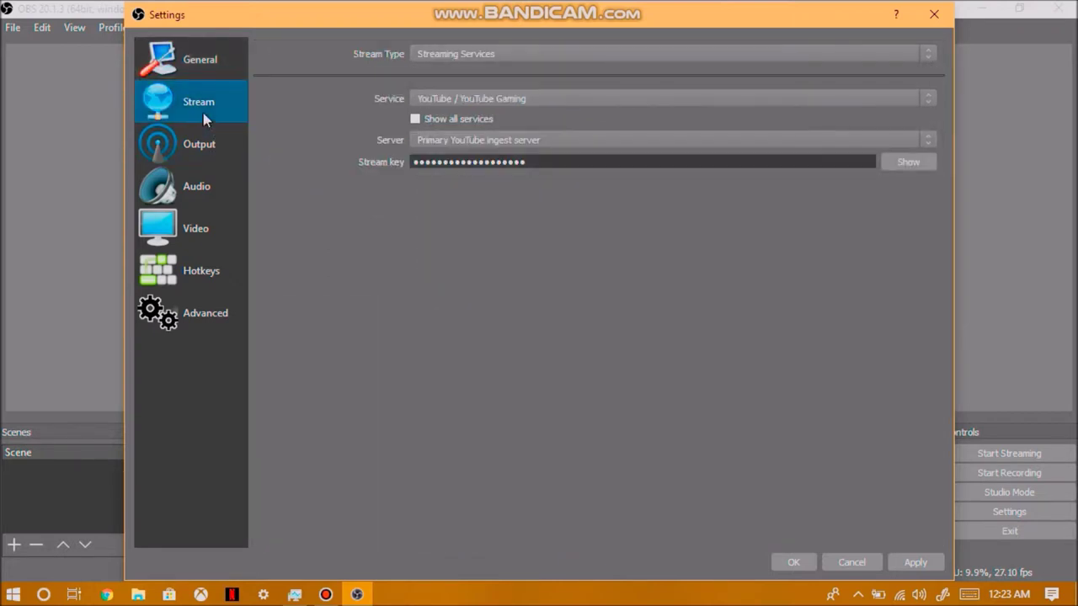
pyautogui.click(485, 98)
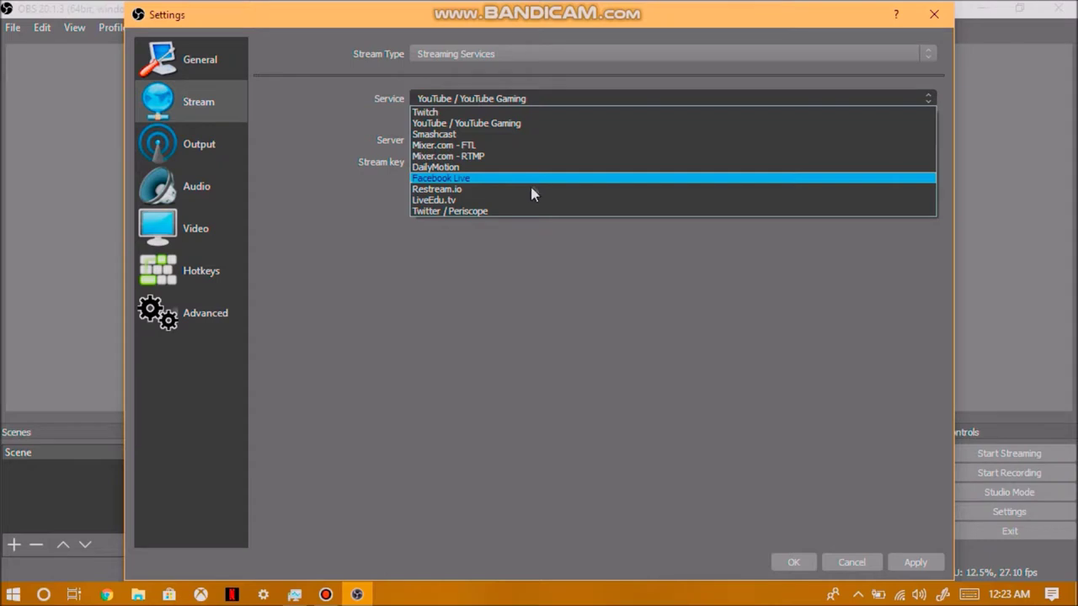
pyautogui.click(296, 134)
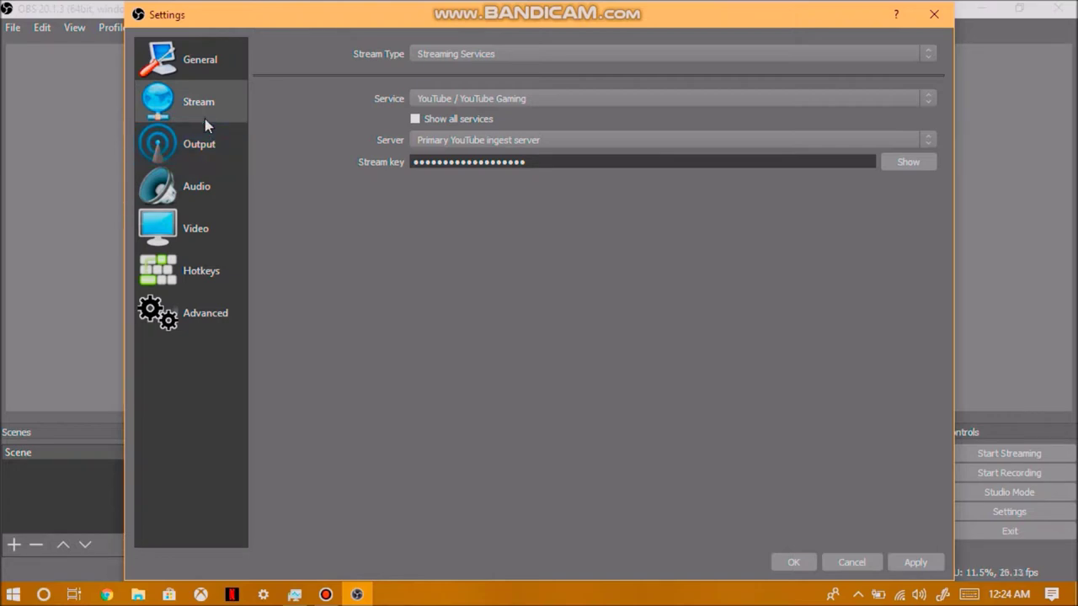
# - Switch the Output page's Output Mode to Advanced
pyautogui.click(204, 142)
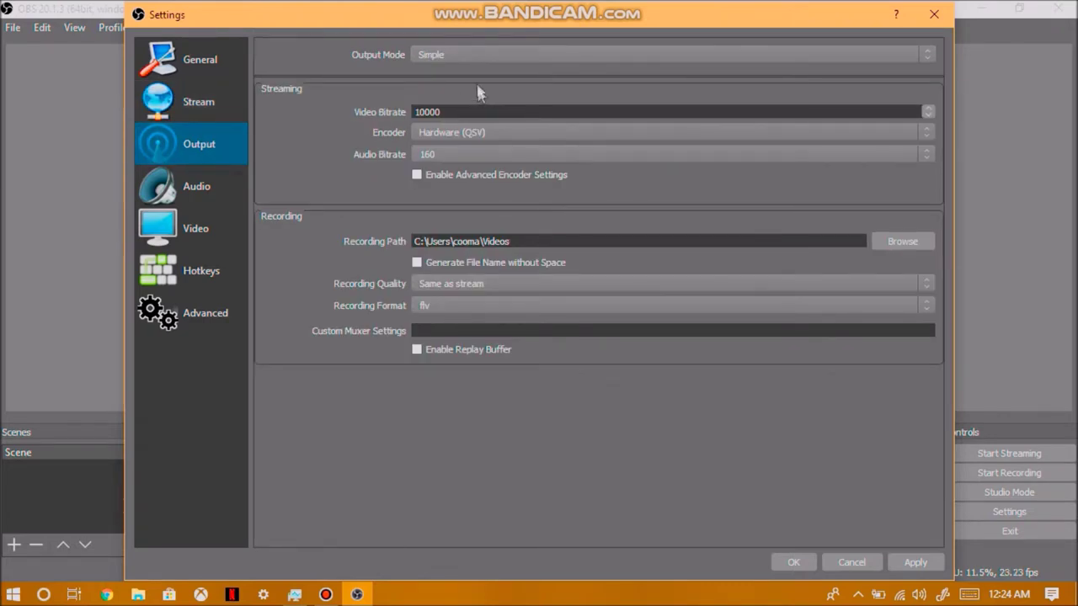
pyautogui.click(476, 54)
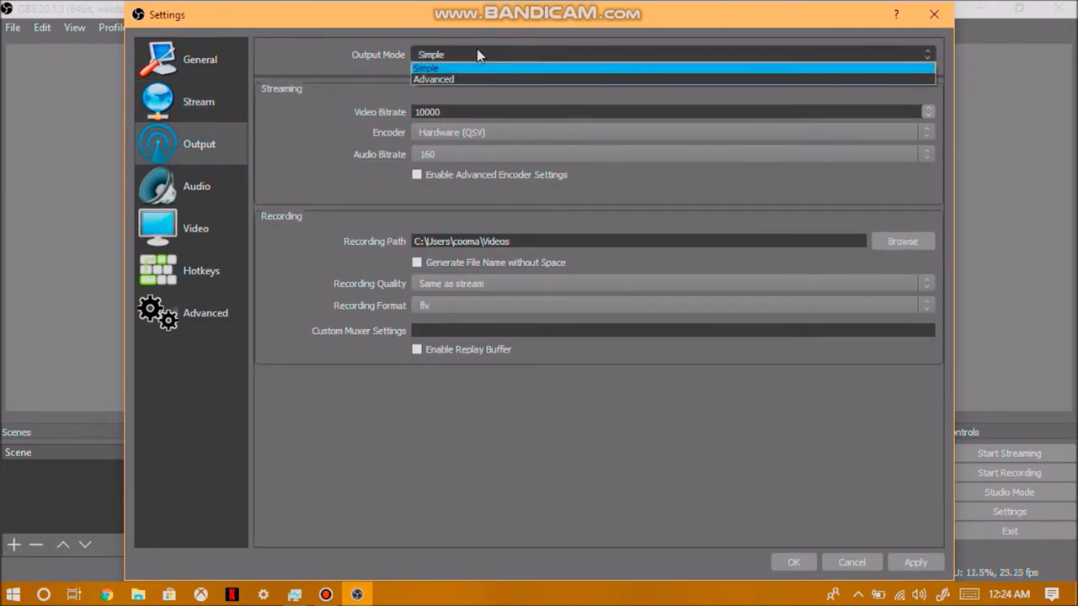
pyautogui.click(414, 78)
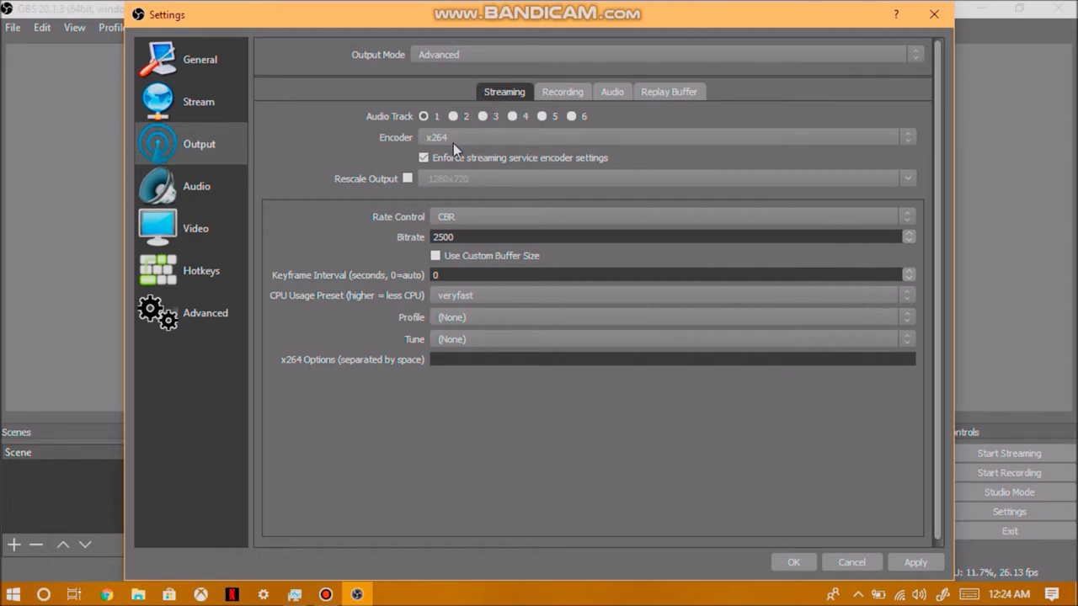
pyautogui.click(454, 142)
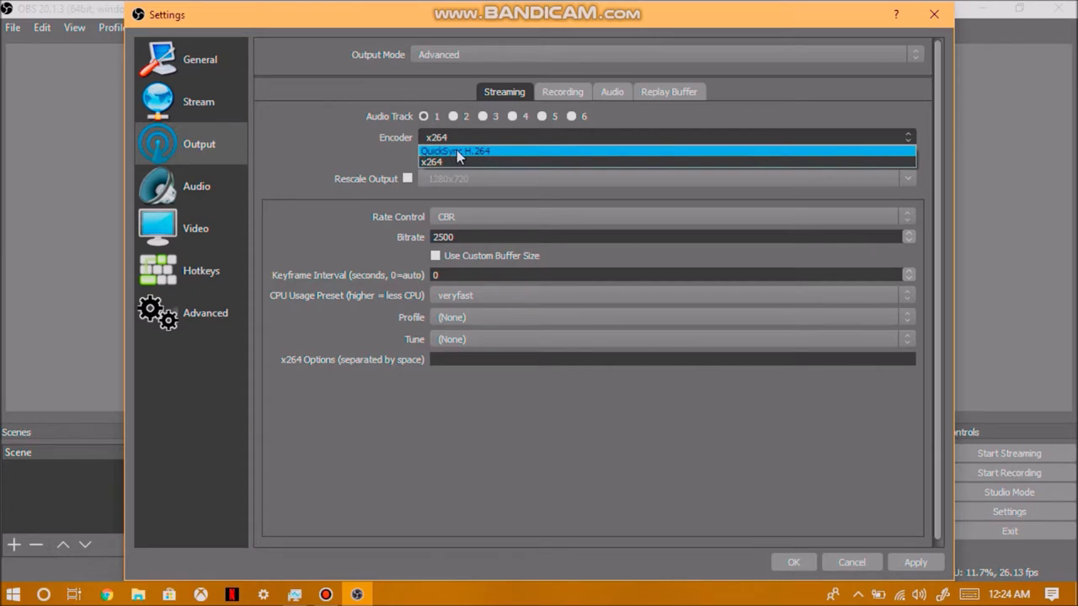
# - Set the streaming encoder to QuickSync H.264 and rescale output to 1280x720
pyautogui.click(462, 150)
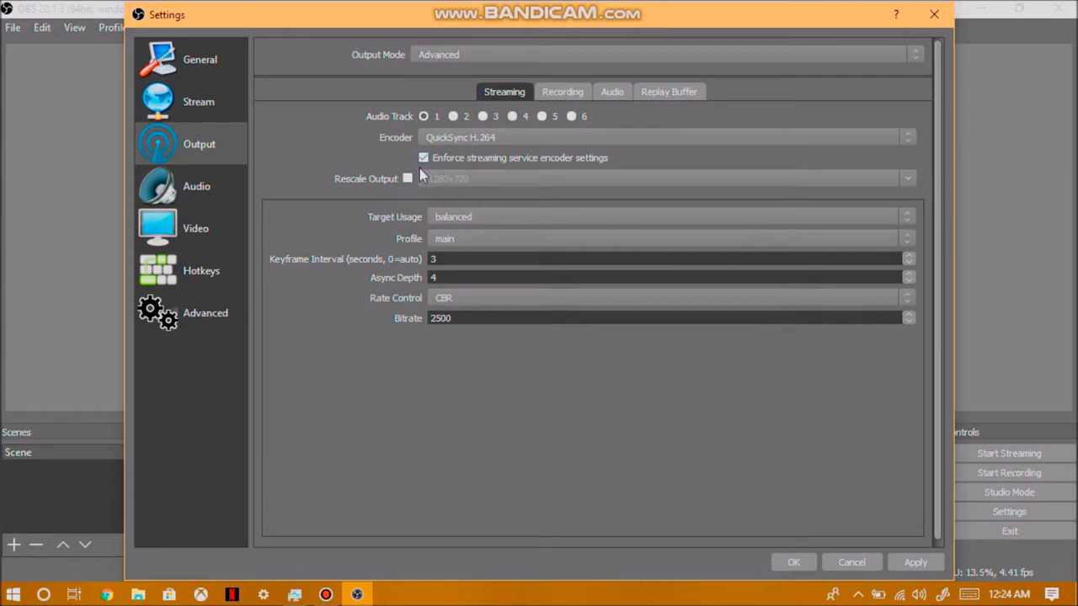
pyautogui.click(409, 179)
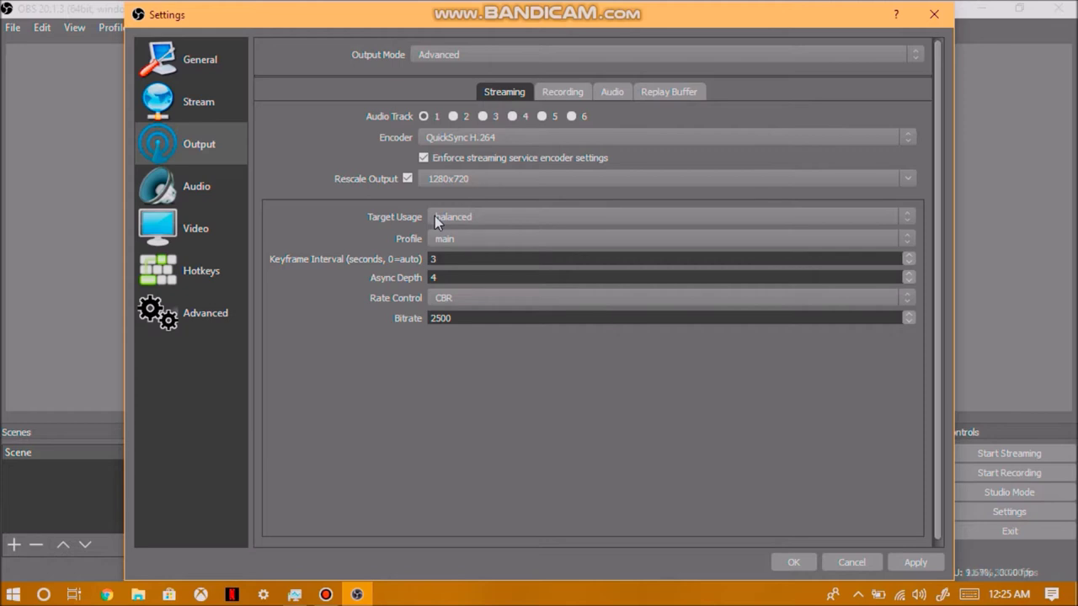
pyautogui.click(495, 142)
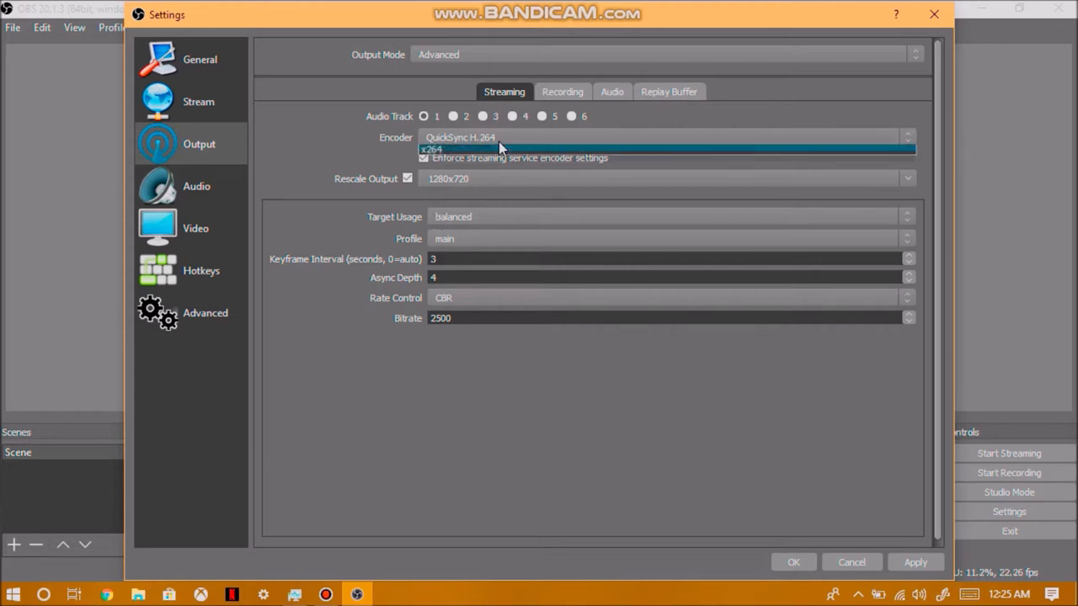
# - Switch the streaming encoder to x264 with bitrate 3000 and keyframe interval 2
pyautogui.click(492, 161)
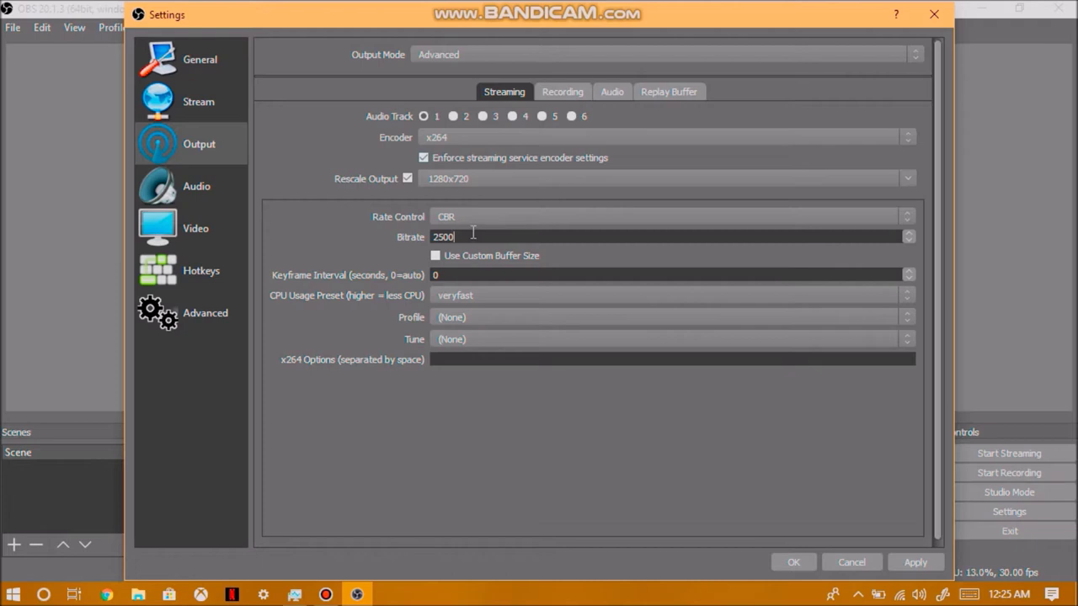
pyautogui.press('BackSpace')
pyautogui.press('BackSpace')
pyautogui.press('BackSpace')
pyautogui.press('BackSpace')
pyautogui.write('3000')
pyautogui.press('BackSpace')
pyautogui.write('2')
# - Set the faster CPU usage preset, main profile, and openCL=true as the x264 option
pyautogui.click(470, 295)
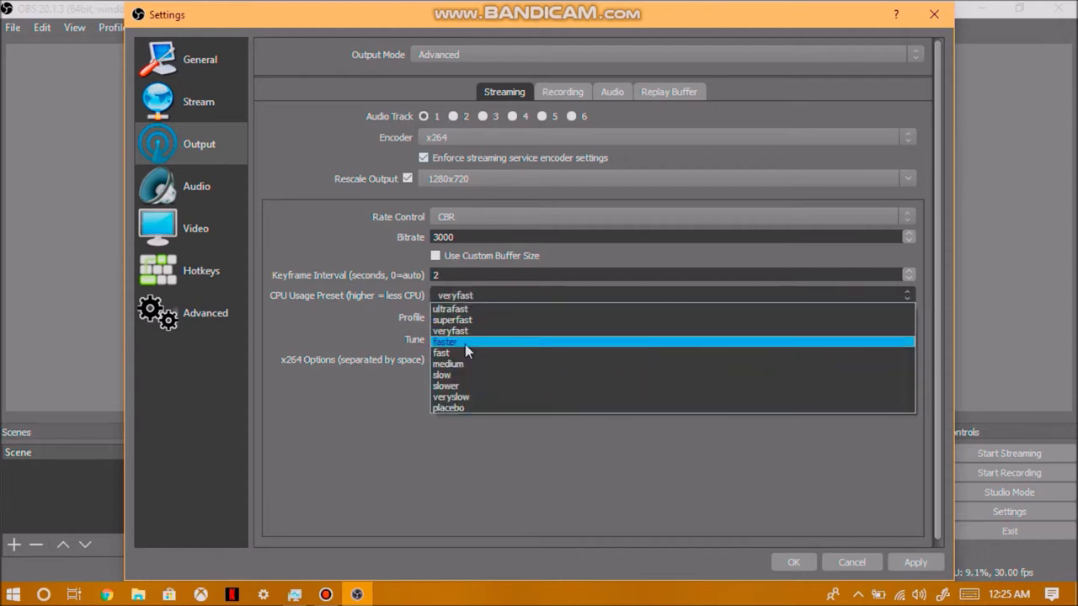
pyautogui.click(465, 343)
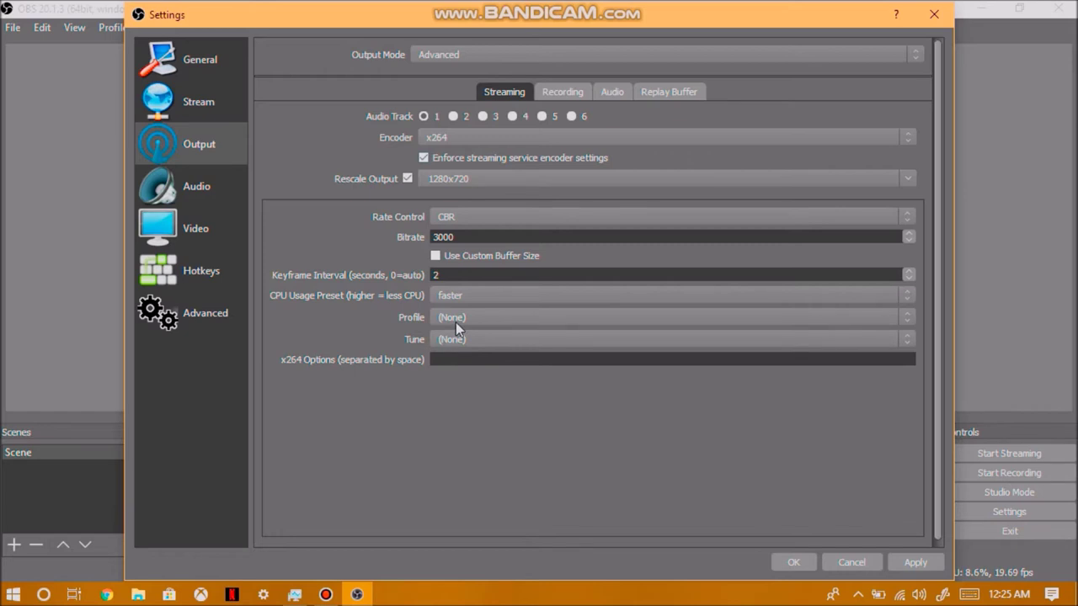
pyautogui.click(455, 318)
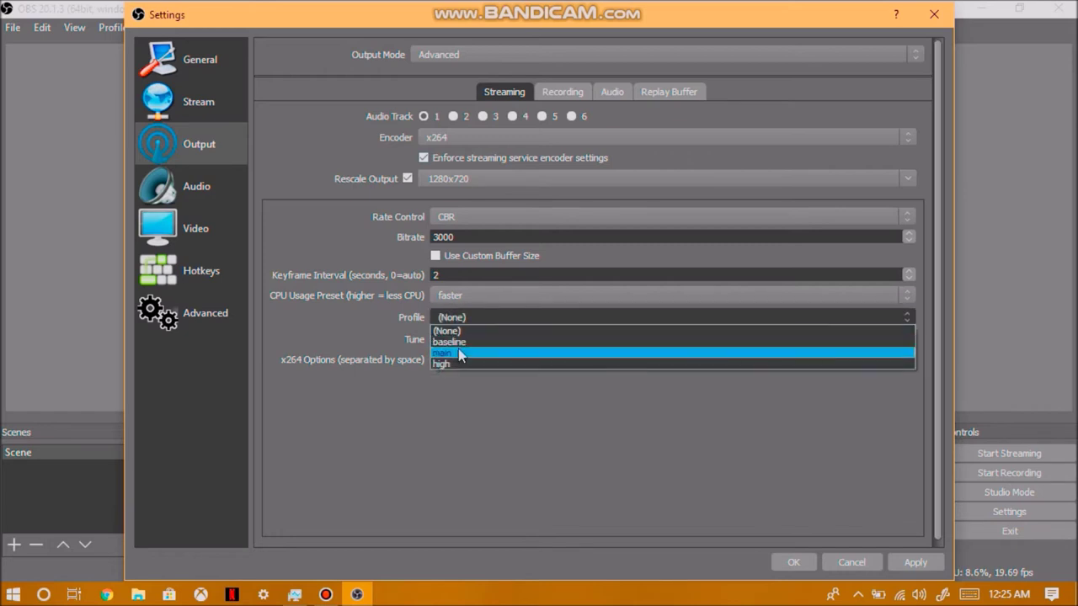
pyautogui.click(459, 354)
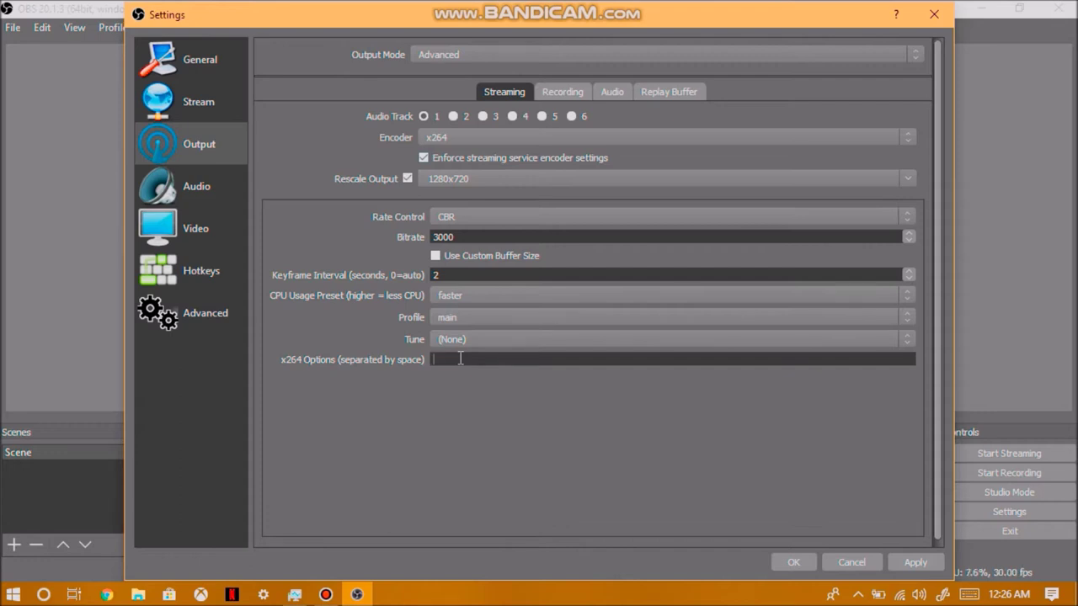
pyautogui.write('openCL=truw')
pyautogui.press('BackSpace')
pyautogui.write('e')
pyautogui.click(555, 96)
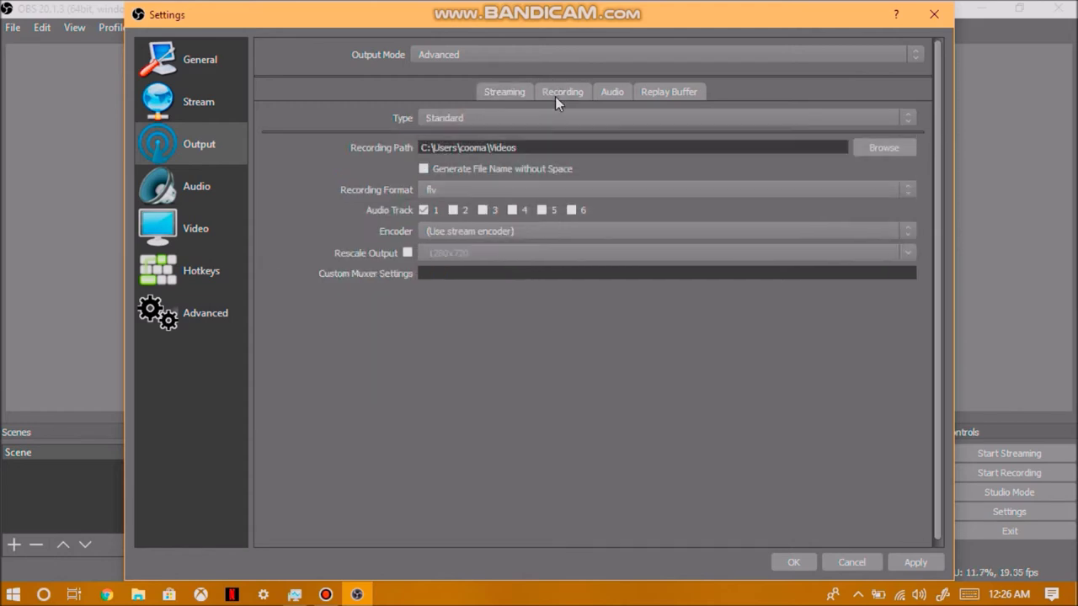
# - Keep Standard recording type, pick QuickSync H.264, and rescale recording output to 1280x720
pyautogui.click(497, 122)
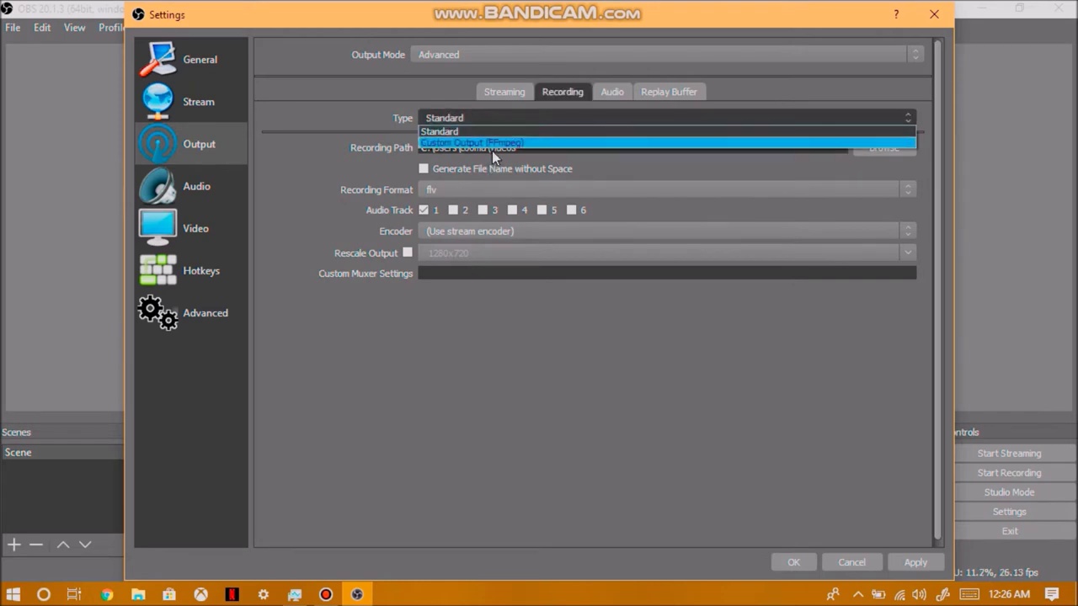
pyautogui.click(529, 116)
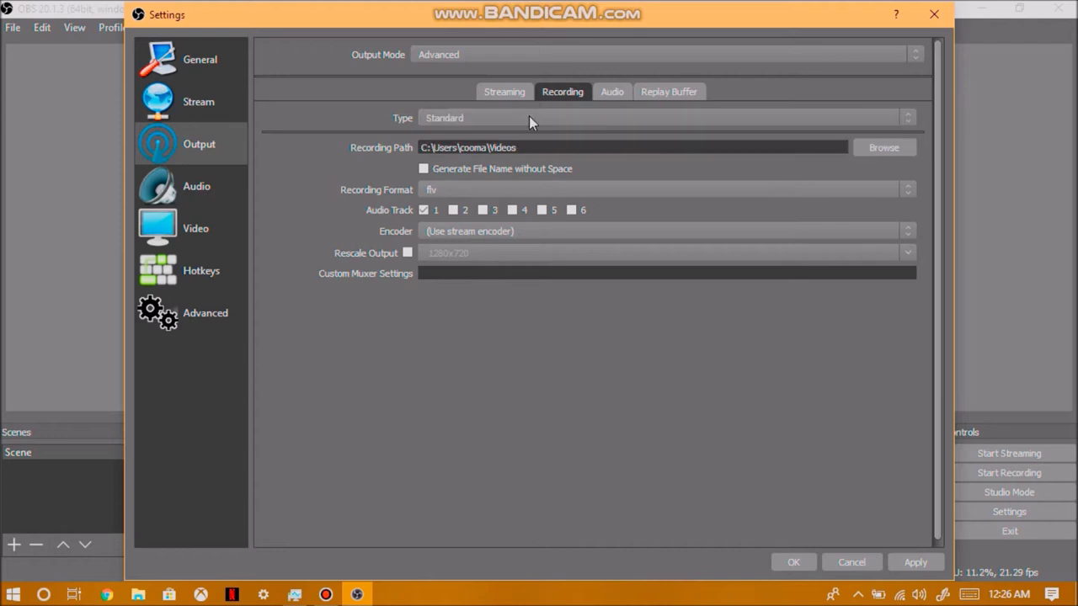
pyautogui.click(440, 232)
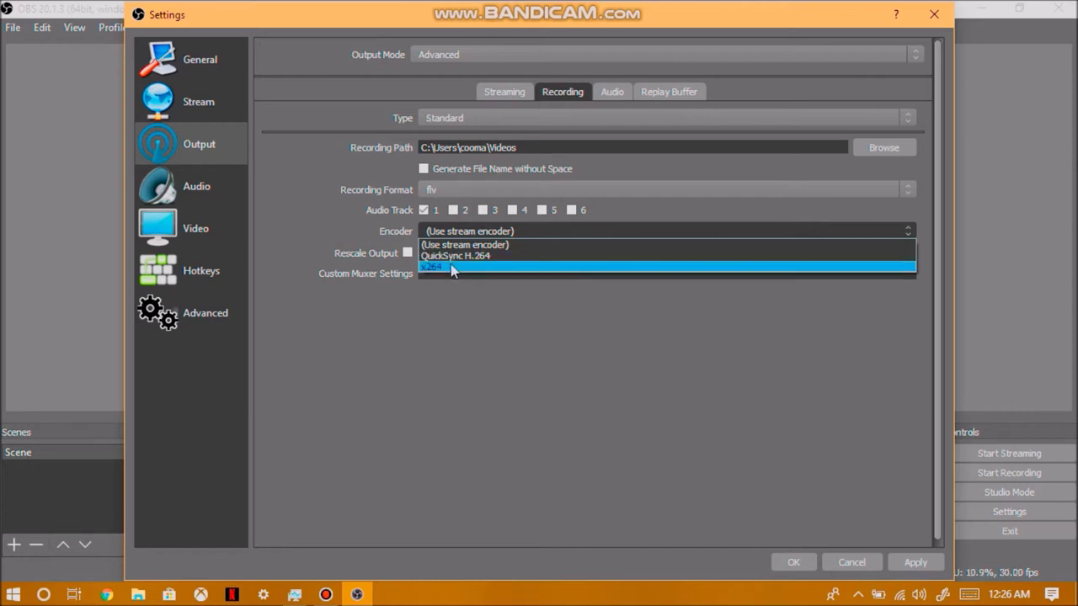
pyautogui.click(455, 256)
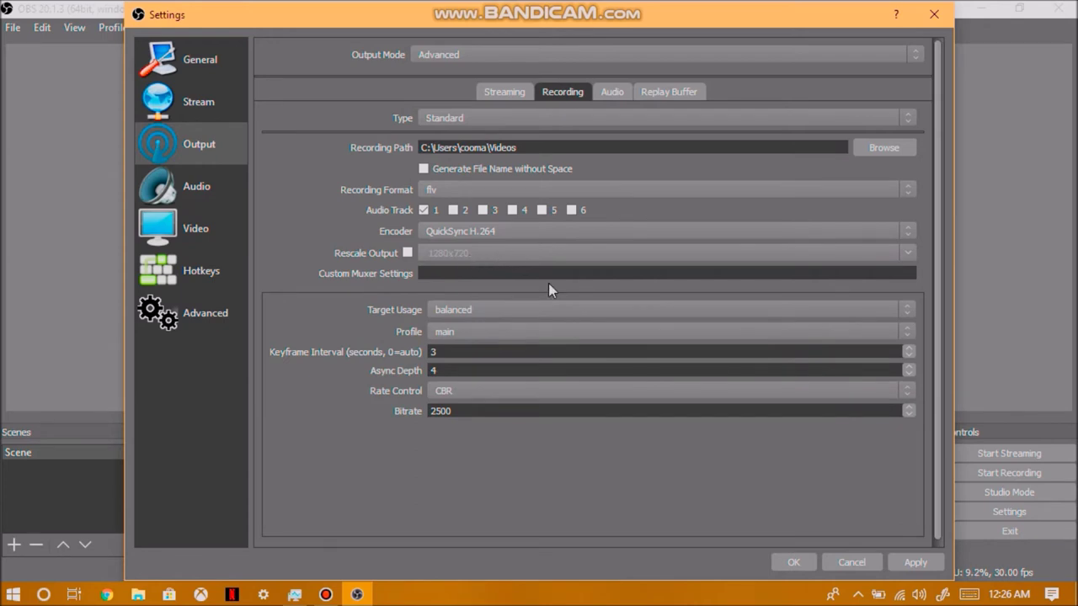
pyautogui.click(407, 258)
# - Leave Target Usage at balanced, then change the recording encoder to x264
pyautogui.click(459, 309)
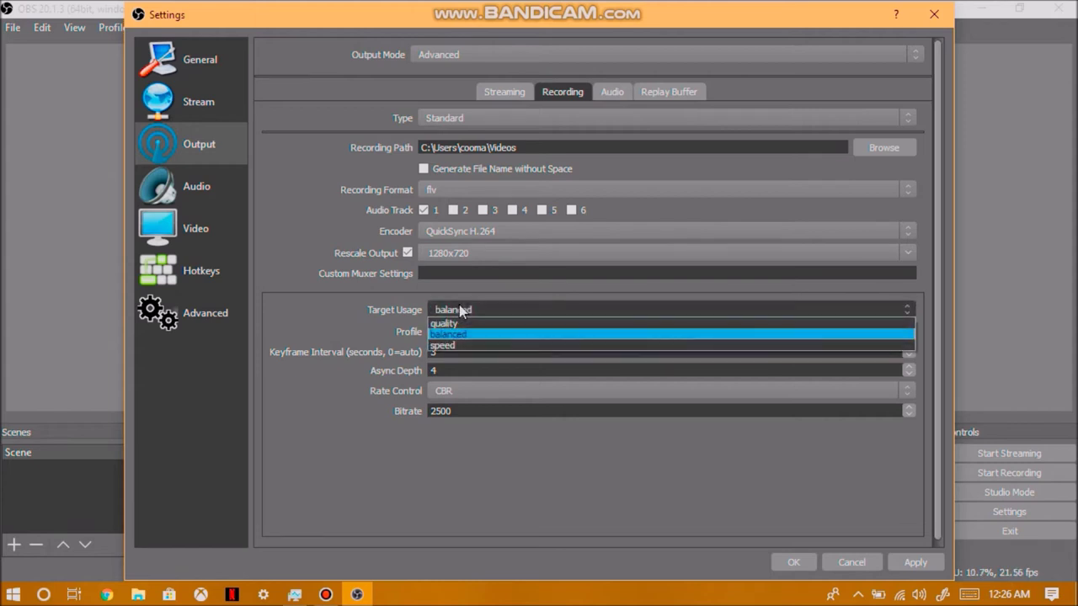
pyautogui.click(459, 309)
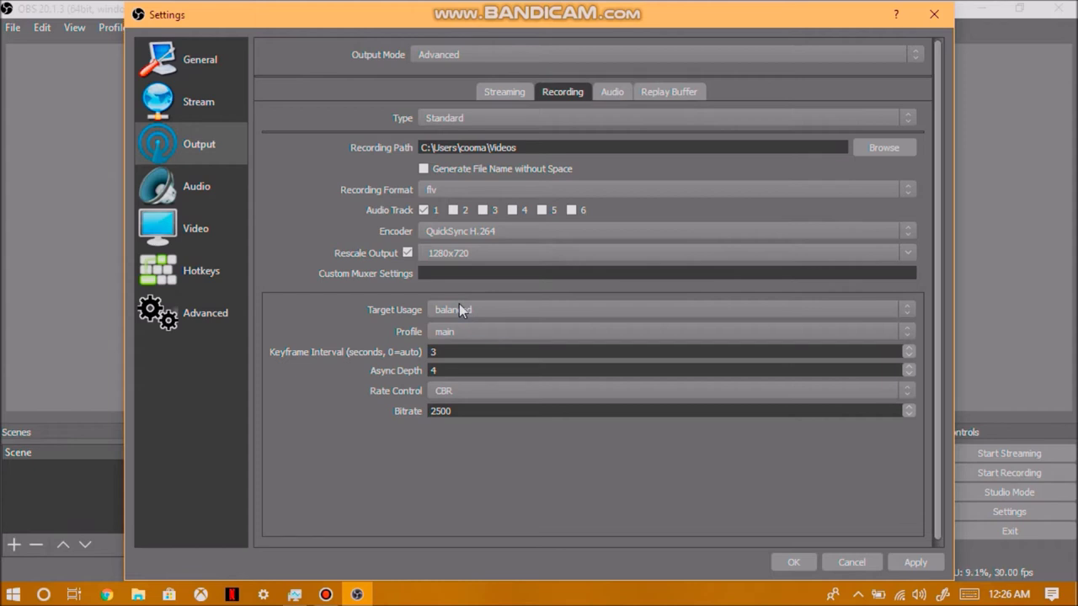
pyautogui.click(483, 395)
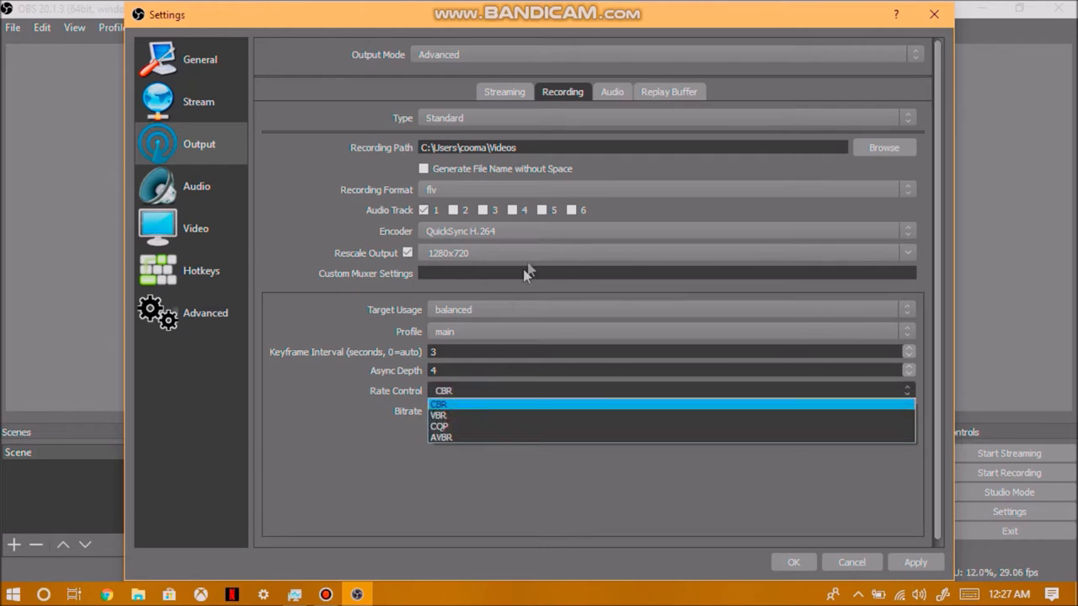
pyautogui.click(546, 227)
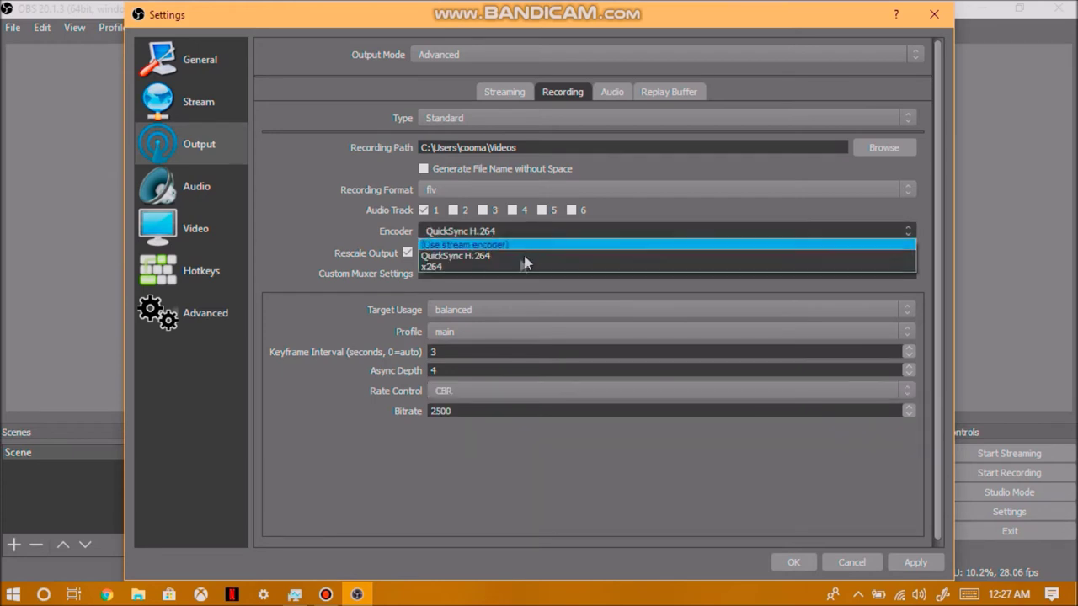
pyautogui.press('Escape')
pyautogui.press('Up')
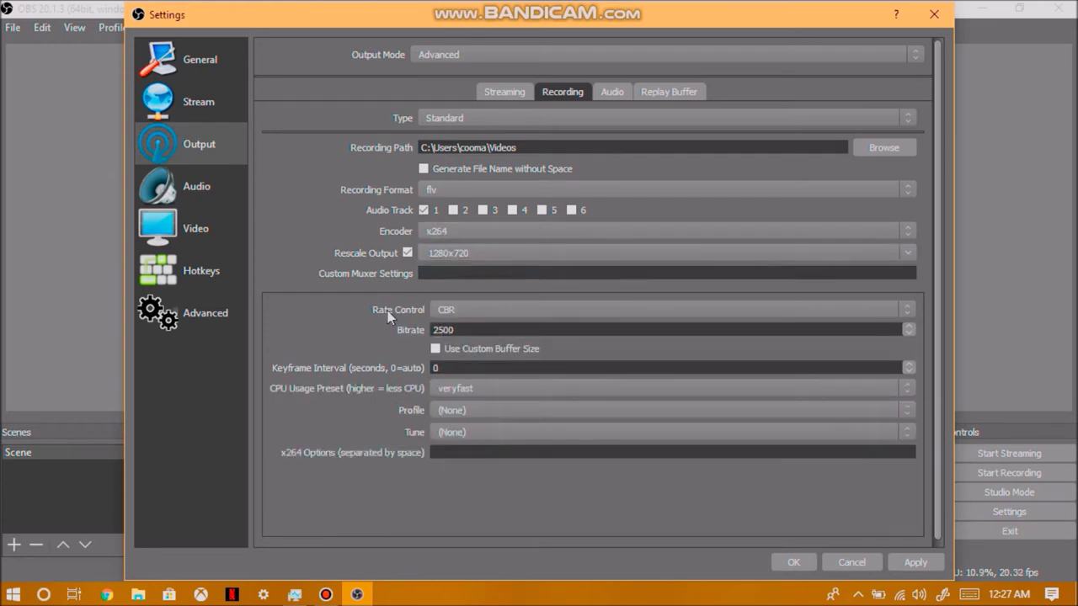
# - Switch recording rate control to CRF 19 with a keyframe interval of 2
pyautogui.click(468, 312)
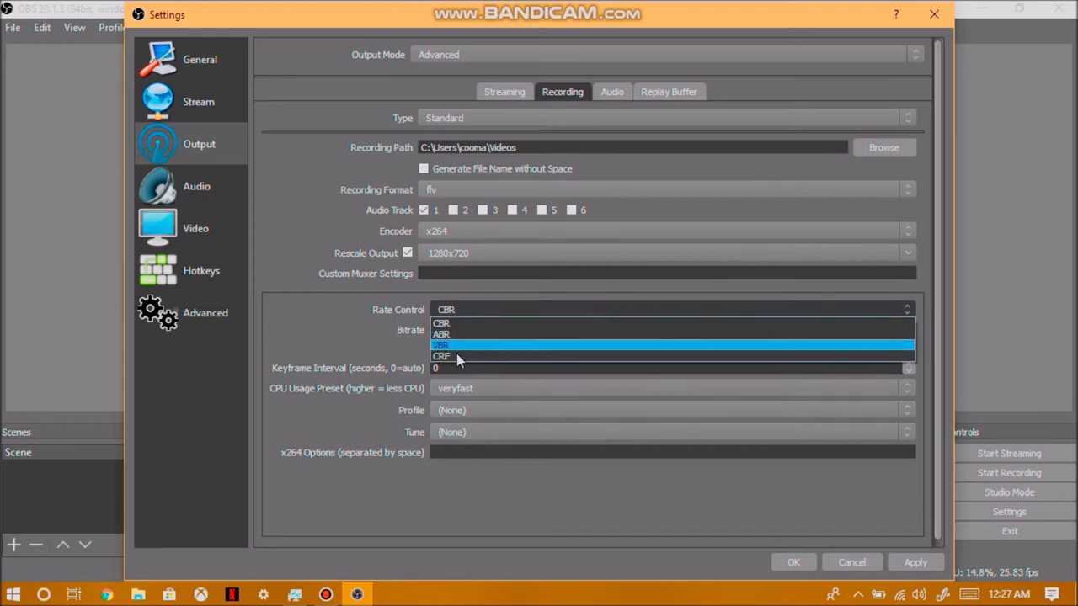
pyautogui.click(455, 355)
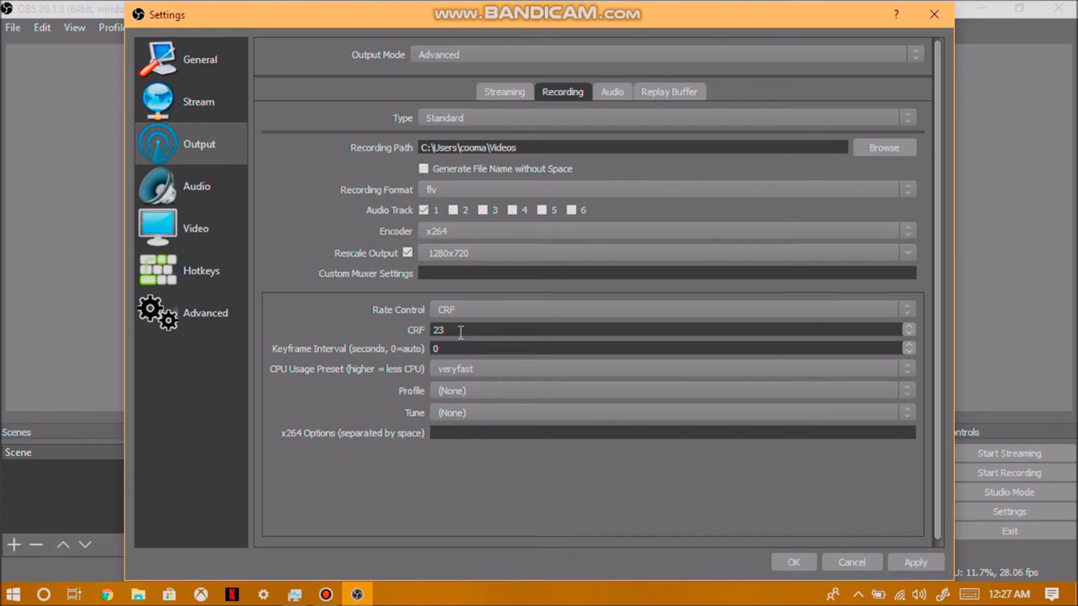
pyautogui.press('BackSpace')
pyautogui.press('BackSpace')
pyautogui.write('19')
pyautogui.click(453, 346)
pyautogui.press('BackSpace')
pyautogui.write('2')
# - Use the faster CPU preset, main profile, and openCL=true in x264 Options
pyautogui.click(484, 370)
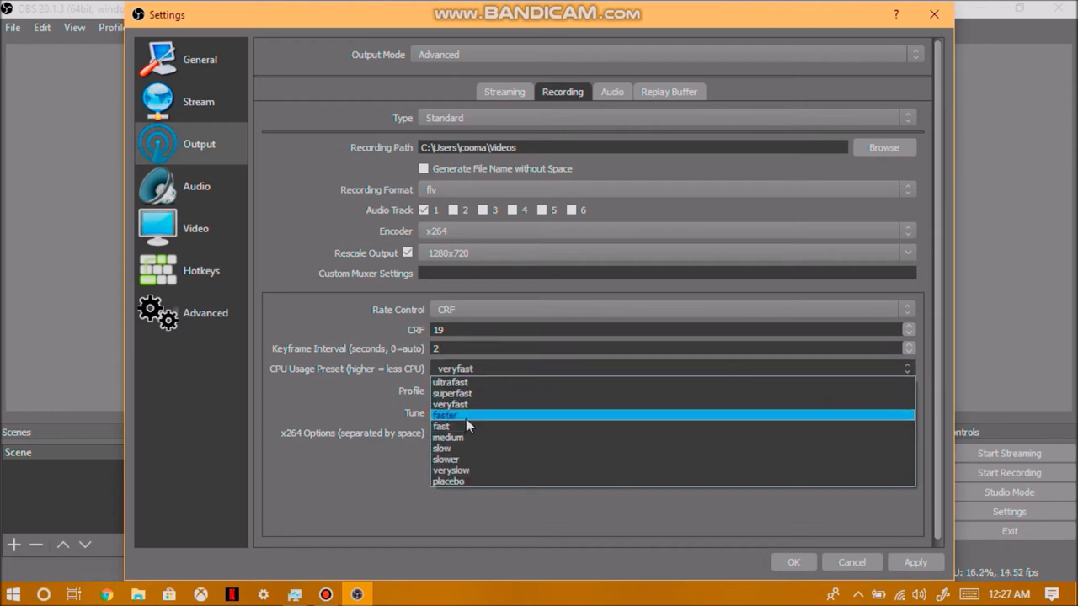
pyautogui.click(465, 418)
pyautogui.click(466, 392)
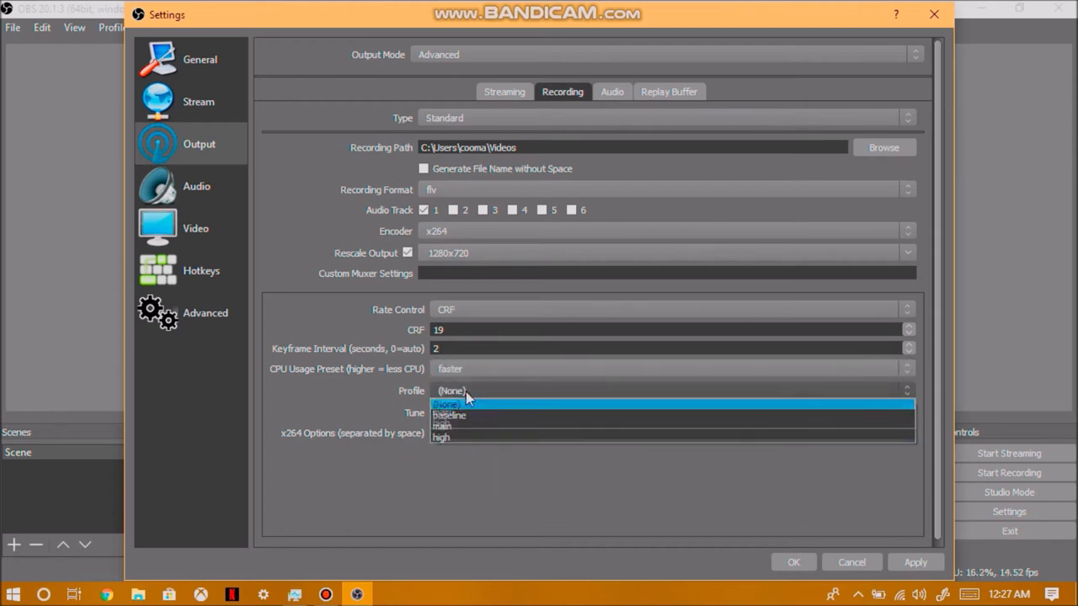
pyautogui.press('Escape')
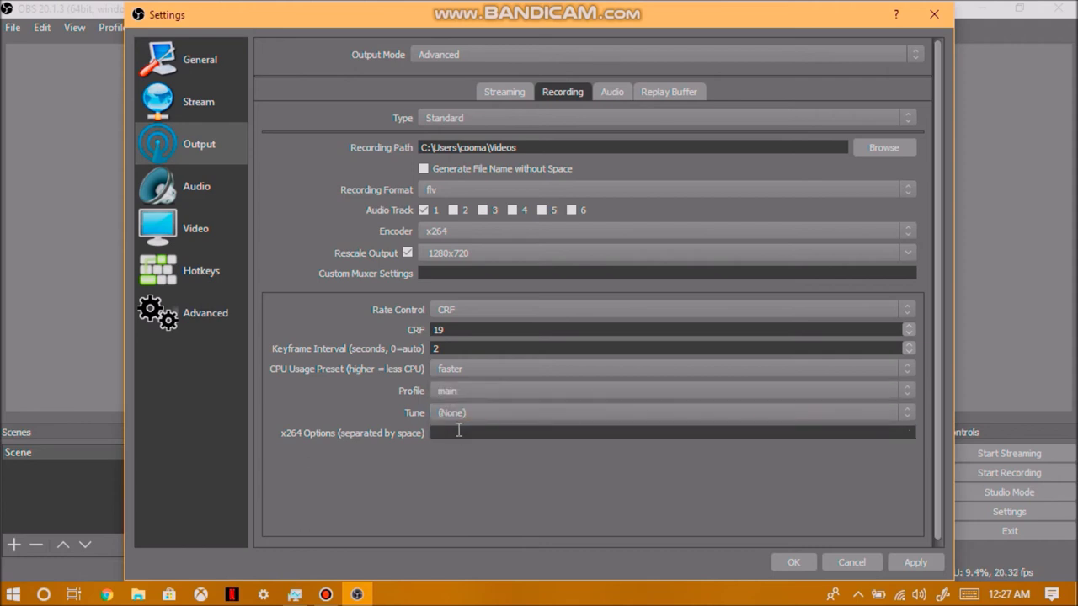
pyautogui.click(462, 431)
pyautogui.write('openCL=true')
# - Set 48khz sample rate, Realtek speakers for desktop audio, and Realtek microphone for mic input
pyautogui.click(205, 185)
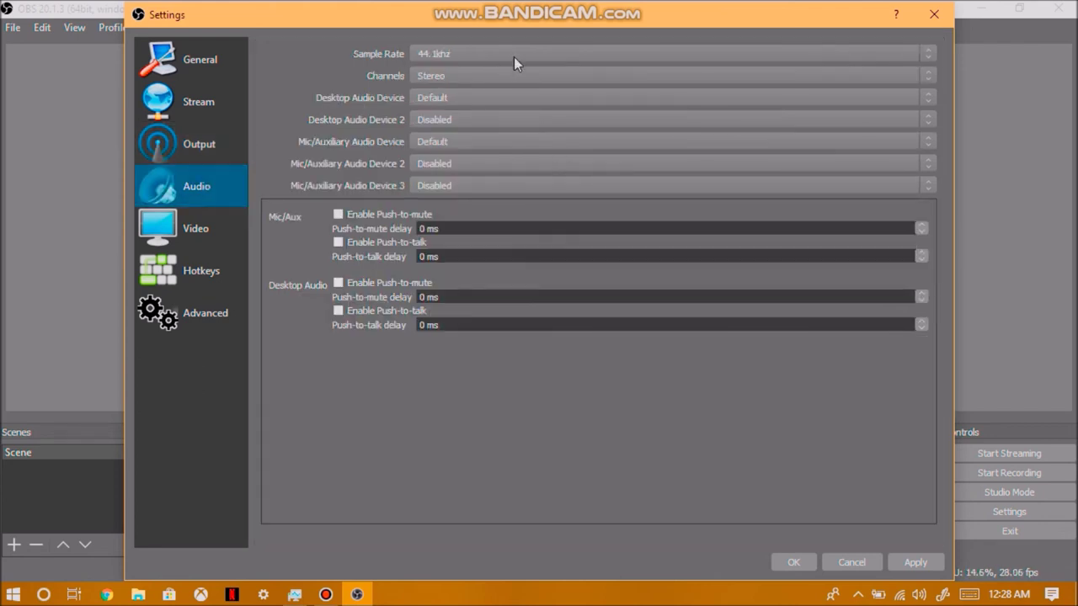
pyautogui.click(478, 54)
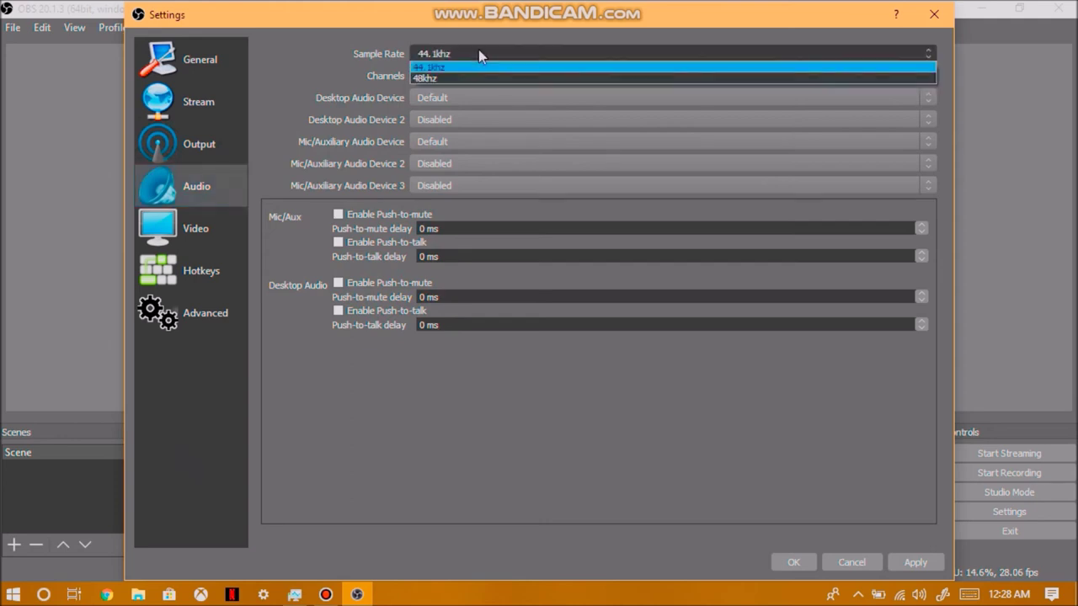
pyautogui.click(470, 78)
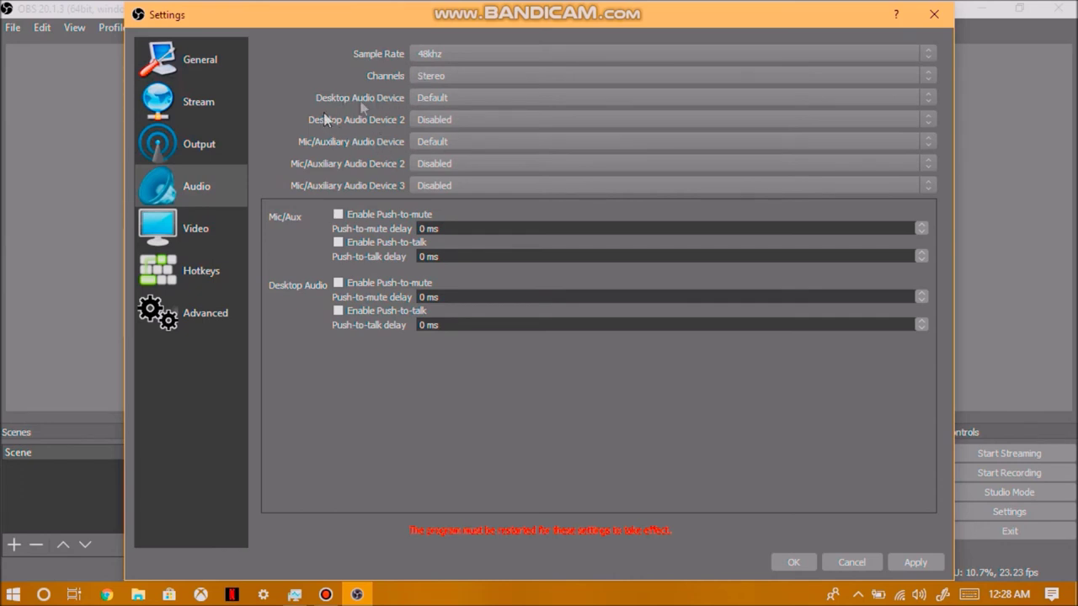
pyautogui.click(426, 98)
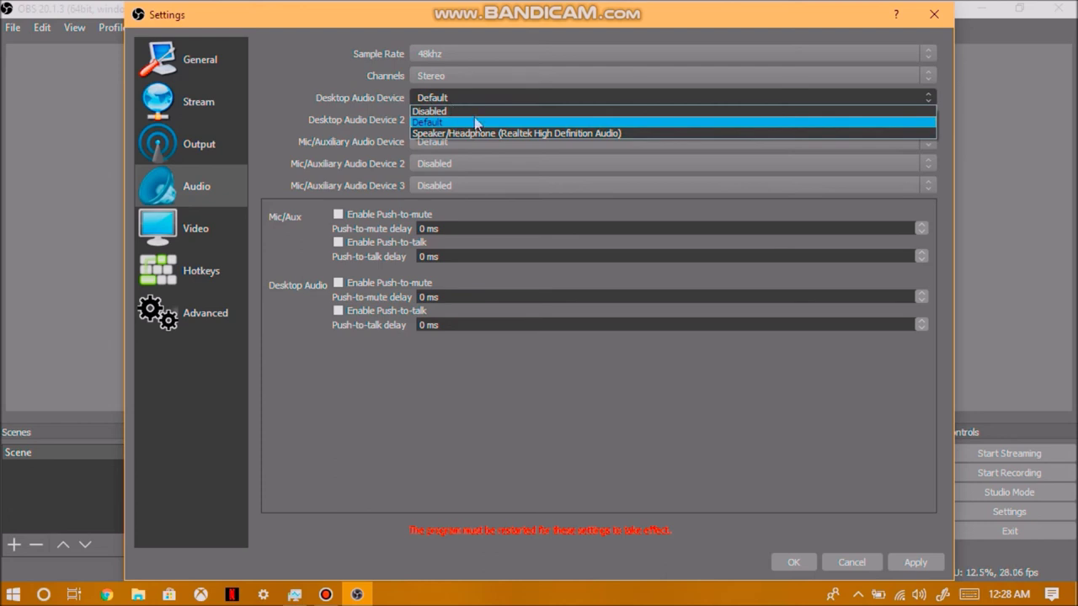
pyautogui.press('Up')
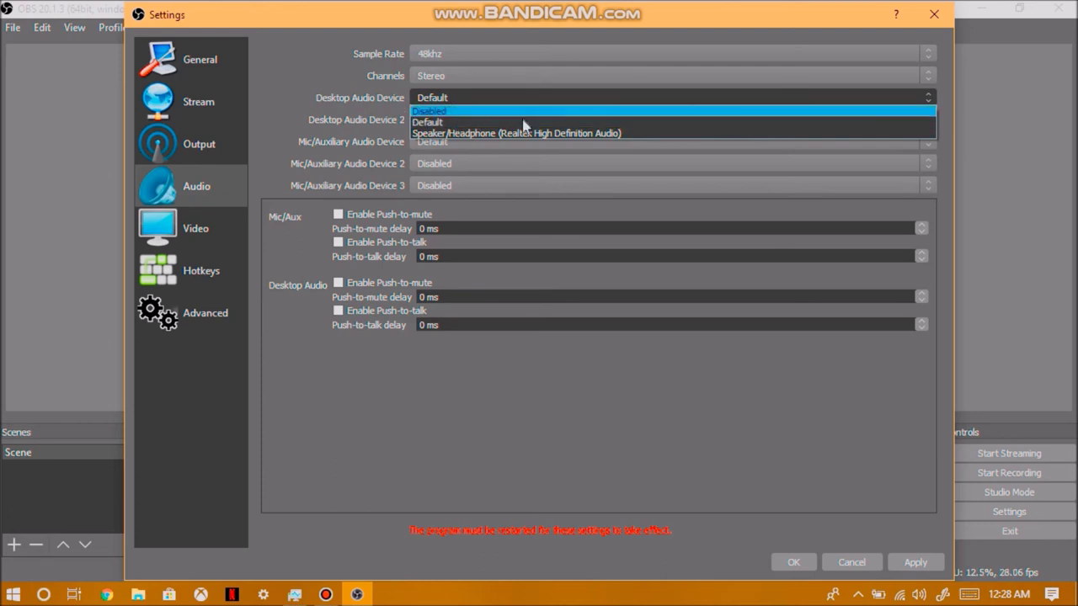
pyautogui.click(474, 133)
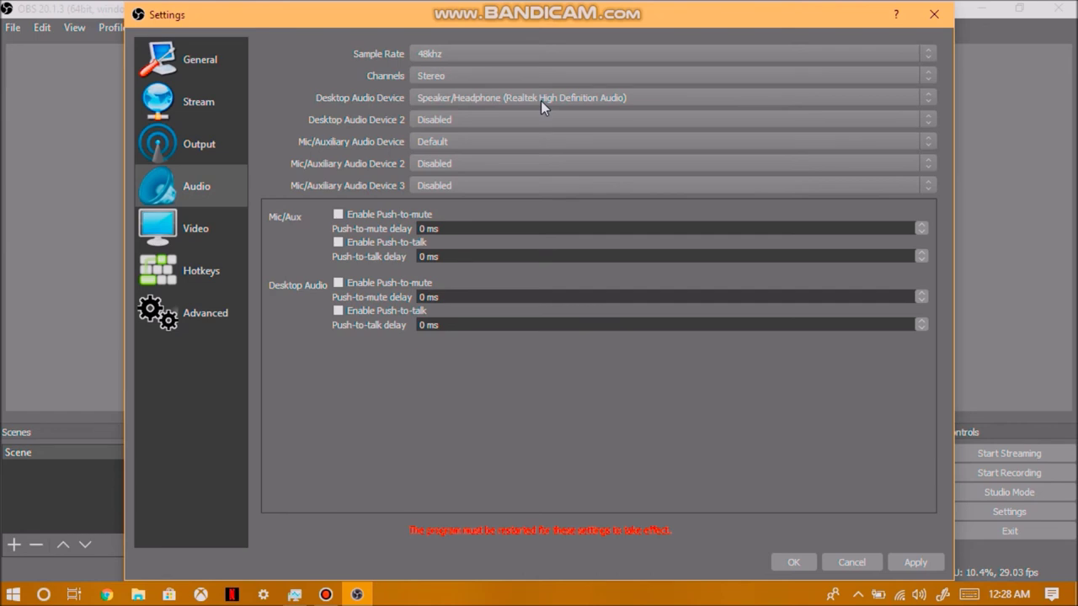
pyautogui.click(434, 148)
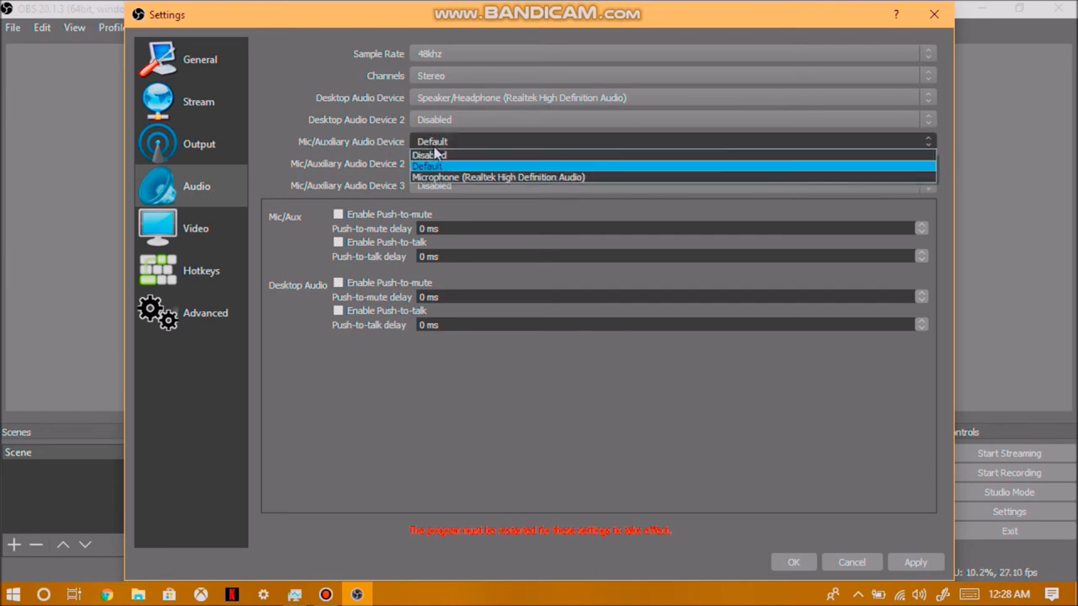
pyautogui.click(446, 177)
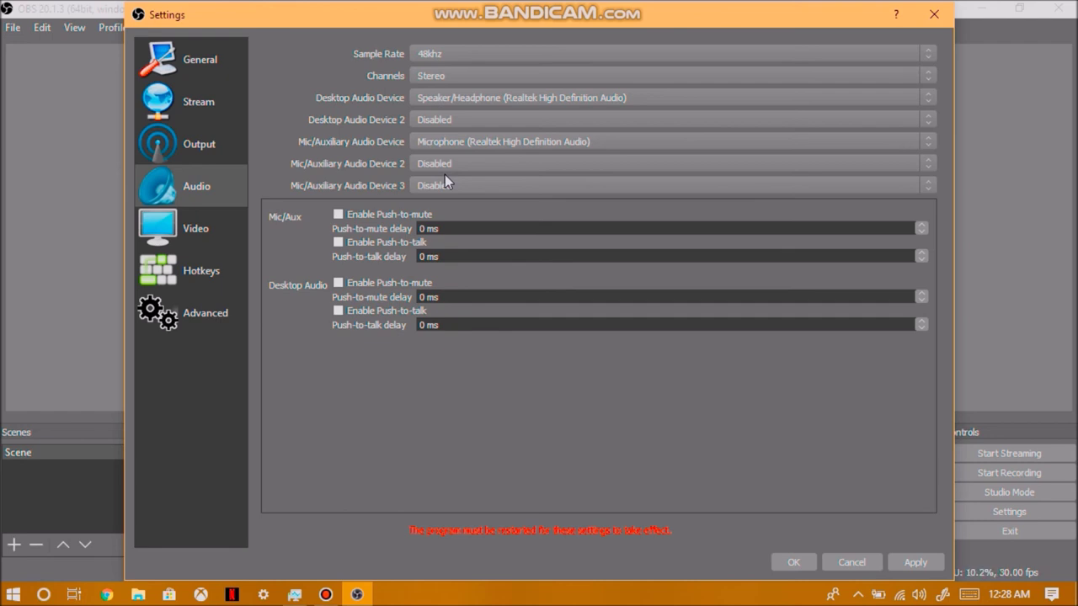
pyautogui.click(188, 227)
# - Review the 1280x720 output (scaled) resolution on the Video settings page
pyautogui.click(618, 72)
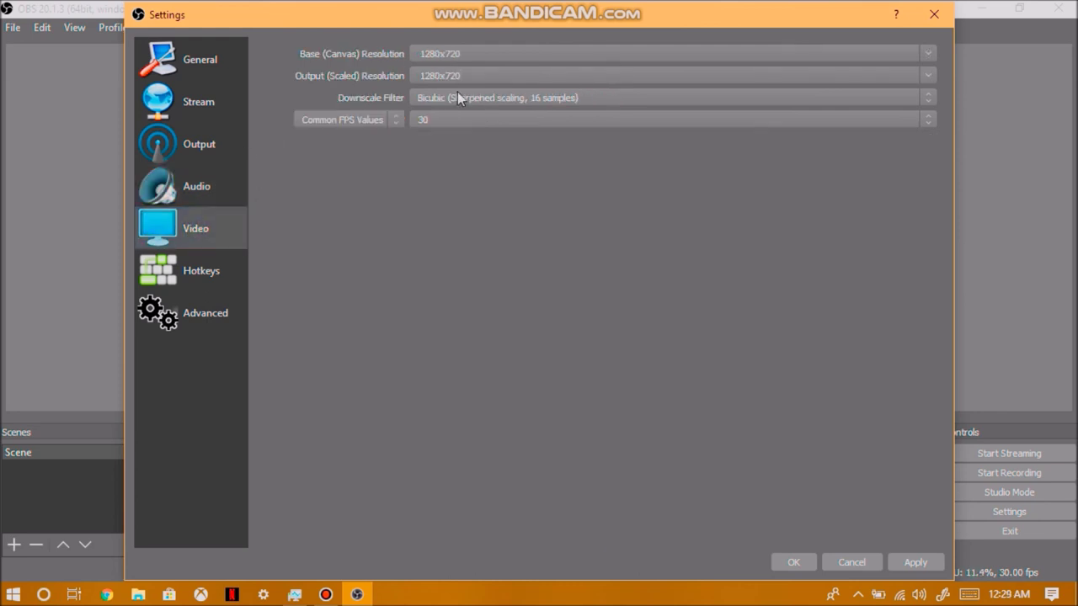